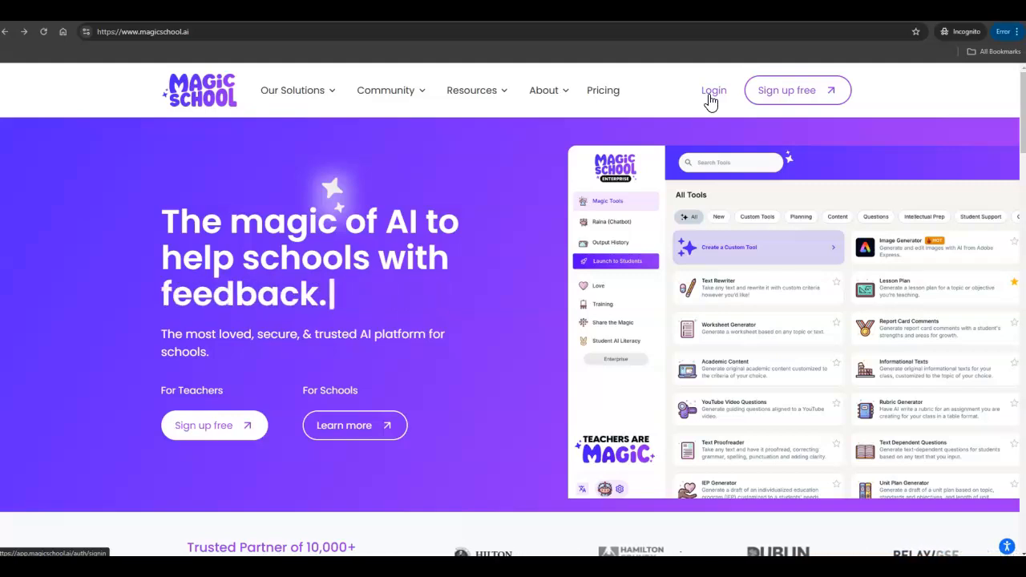
Step: Log in to MagicSchool and look through the full tool catalogue, including the Student Support category
click(30, 500)
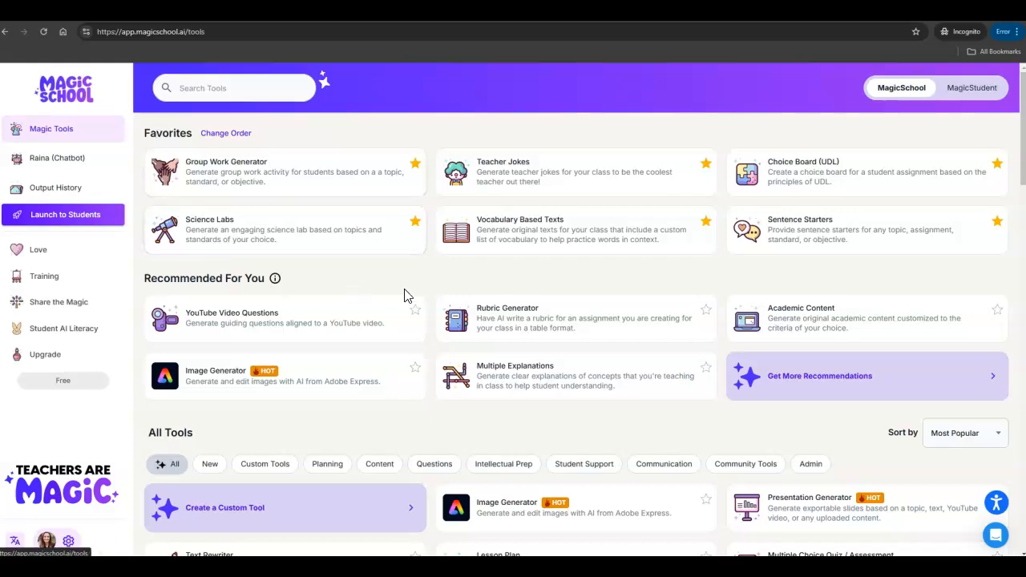
scroll(522, 353, down, 2)
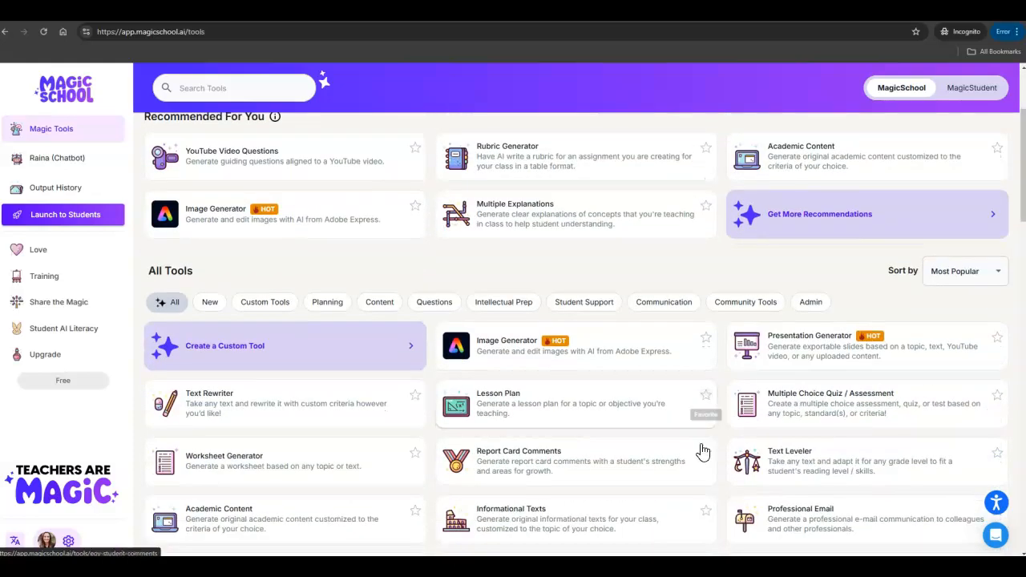
scroll(351, 316, up, 2)
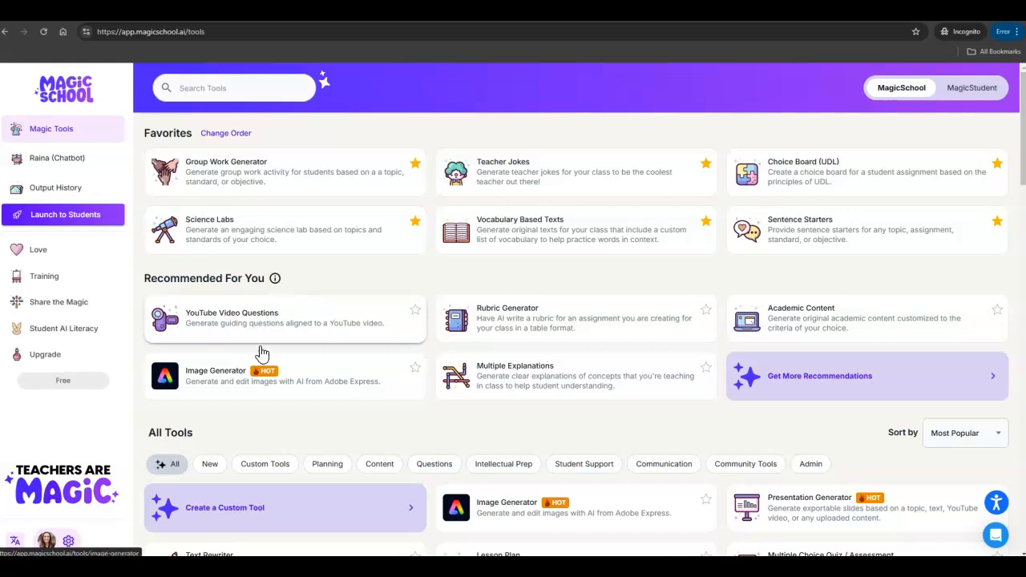
scroll(290, 375, down, 1)
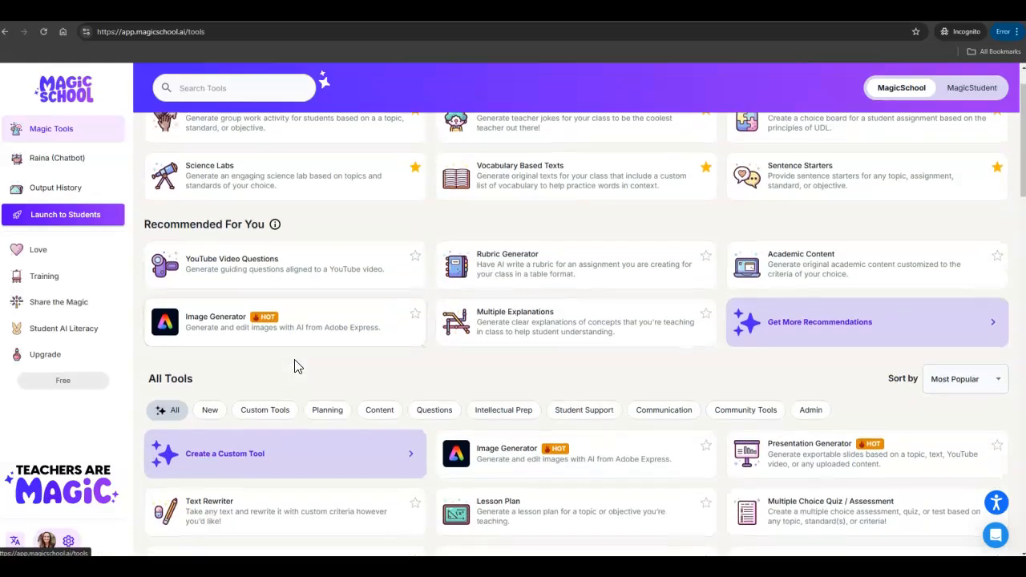
scroll(295, 364, down, 4)
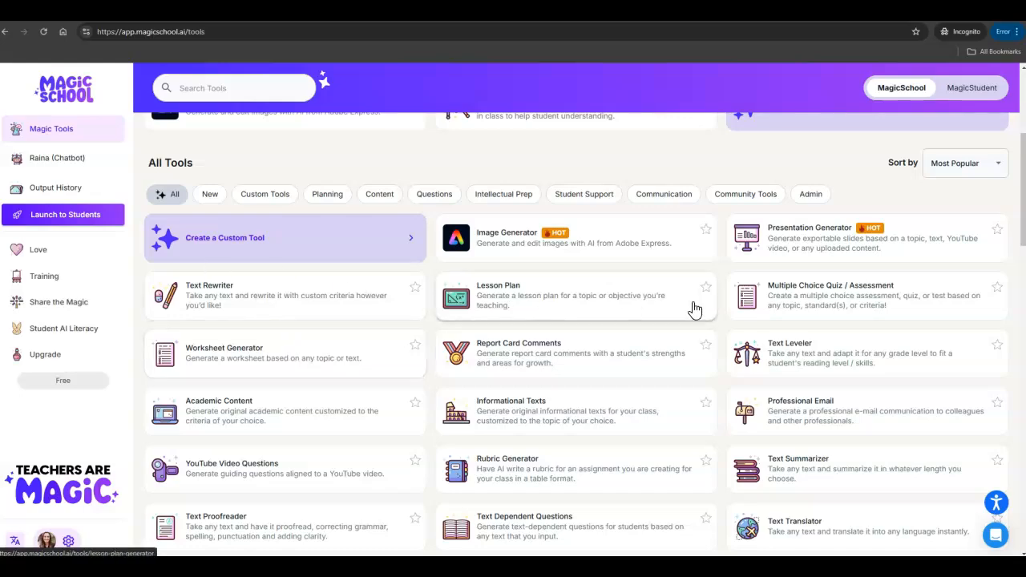
scroll(695, 310, down, 10)
scroll(700, 322, down, 11)
scroll(704, 323, down, 4)
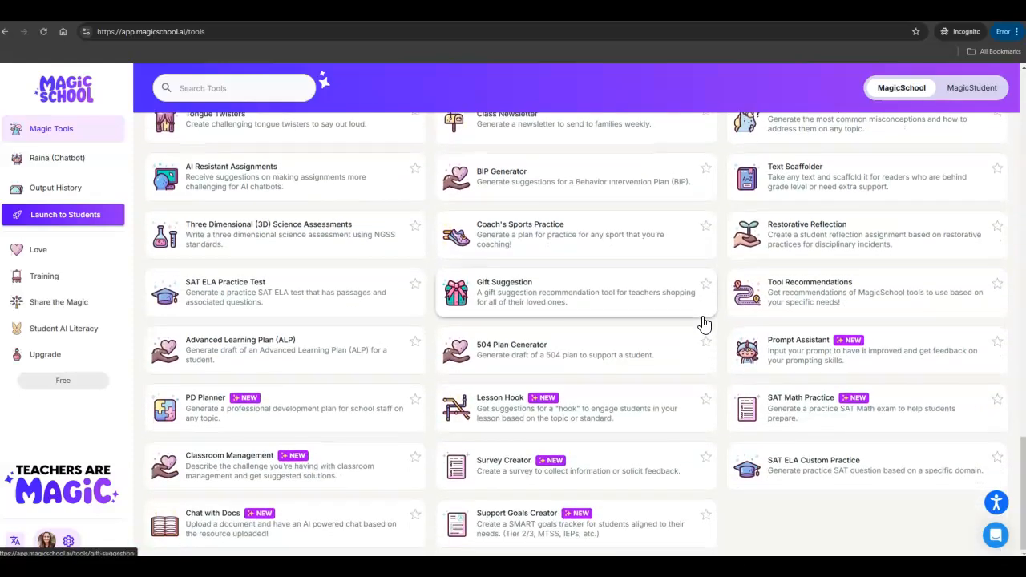
scroll(704, 323, up, 11)
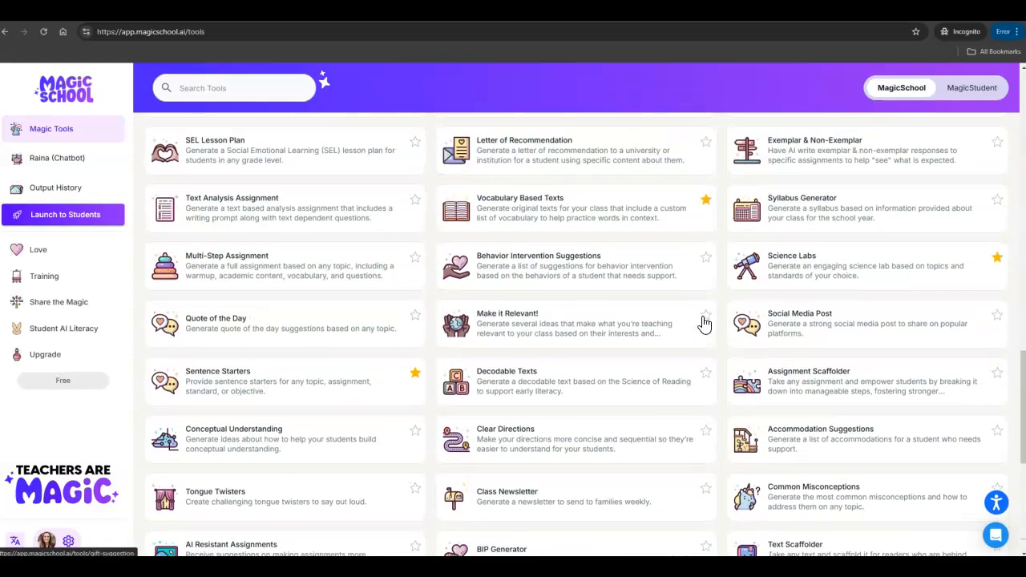
scroll(703, 323, up, 12)
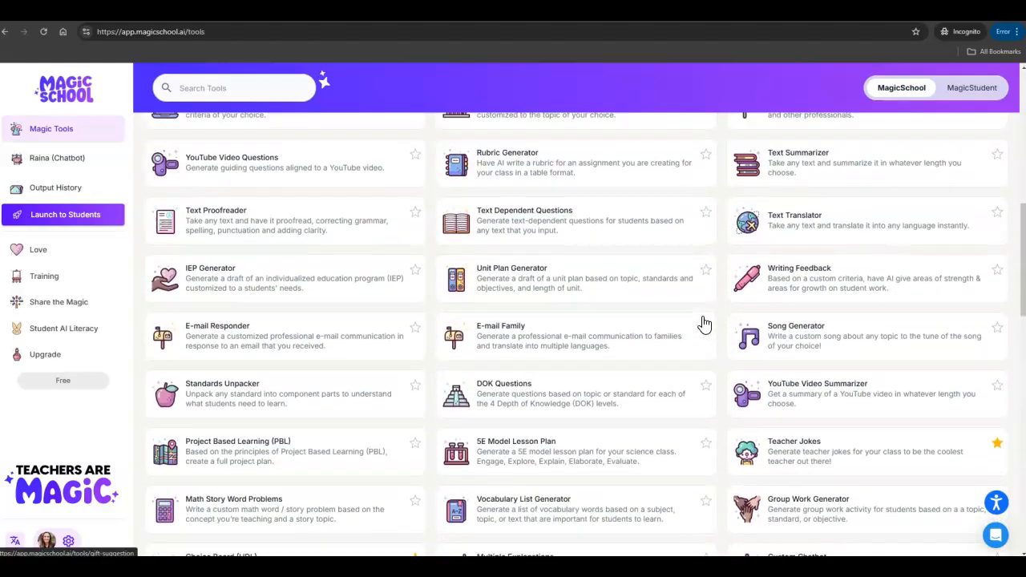
scroll(704, 323, up, 3)
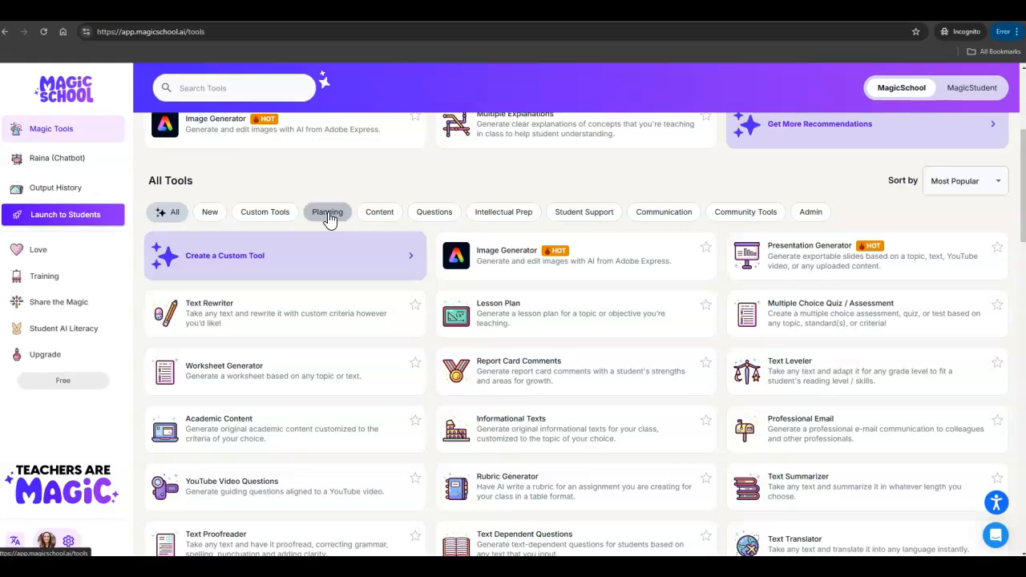
click(580, 215)
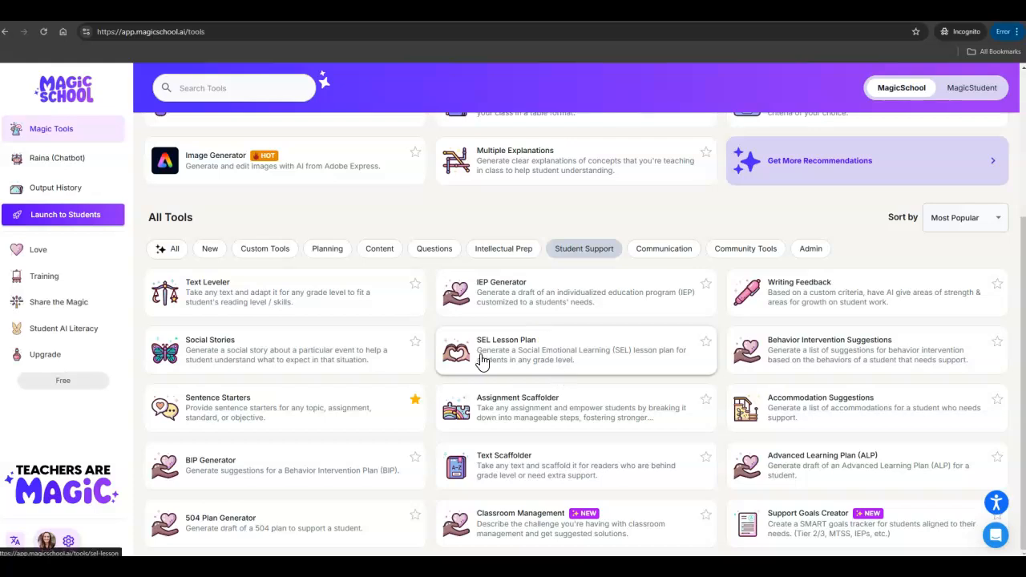
click(170, 253)
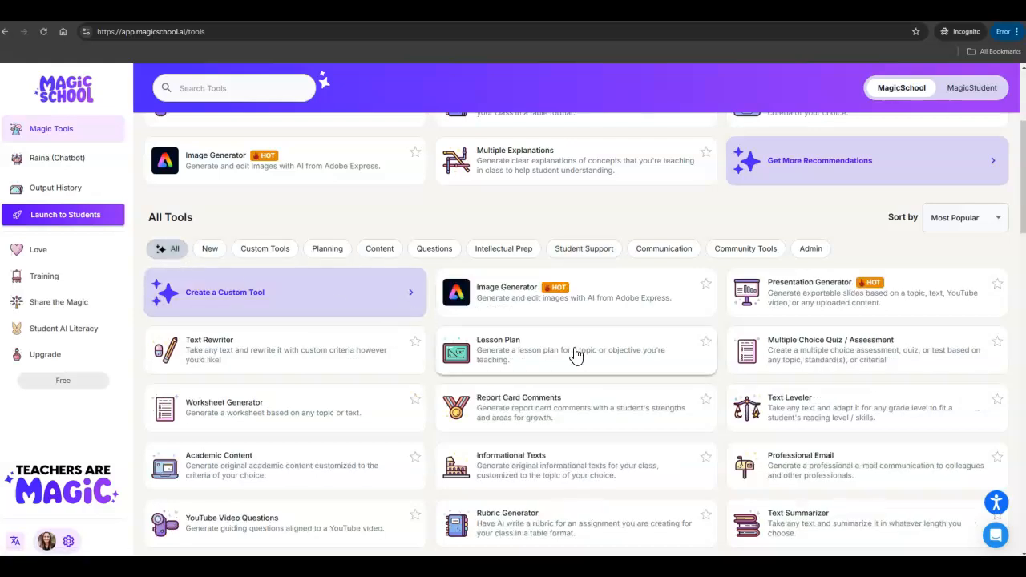
Step: Open the Rubric Generator from the full tool list and set its grade level to University
scroll(576, 351, down, 1)
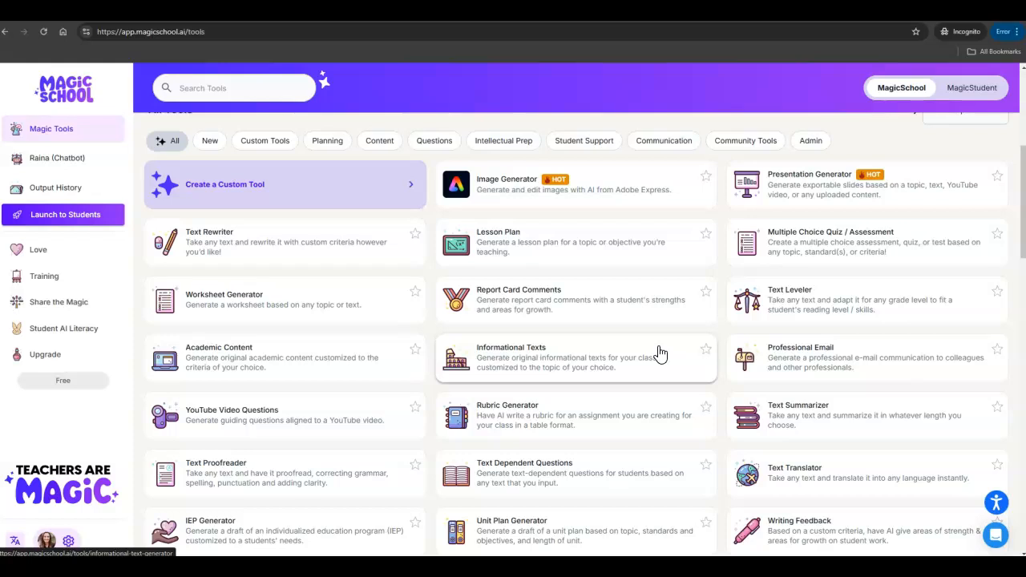
click(535, 421)
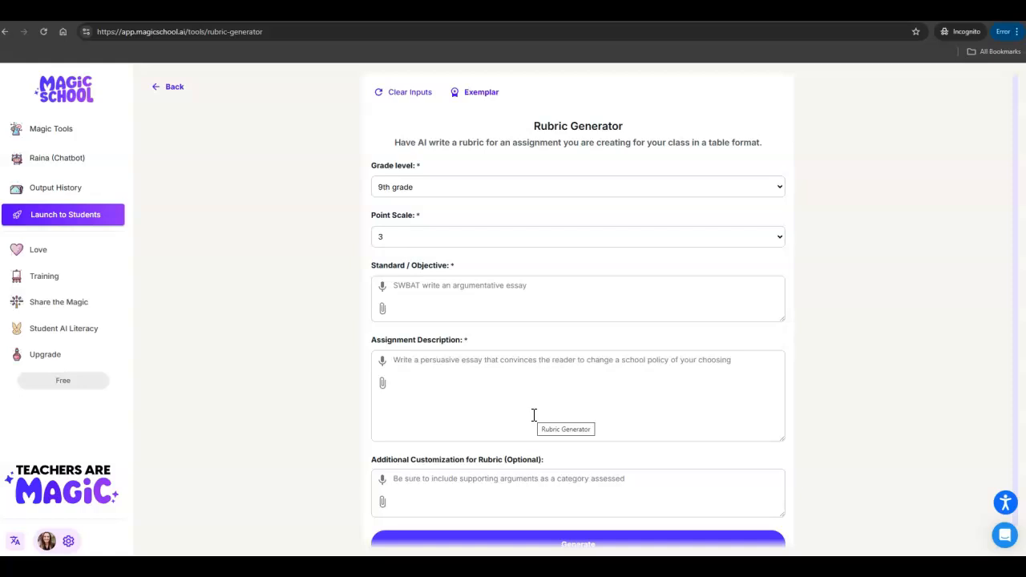
click(431, 192)
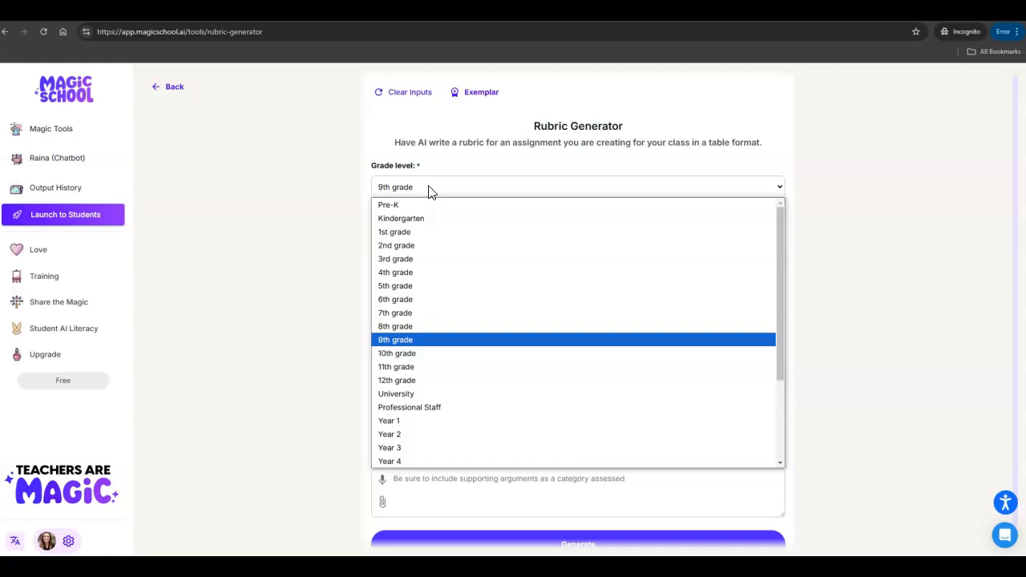
click(404, 397)
click(469, 195)
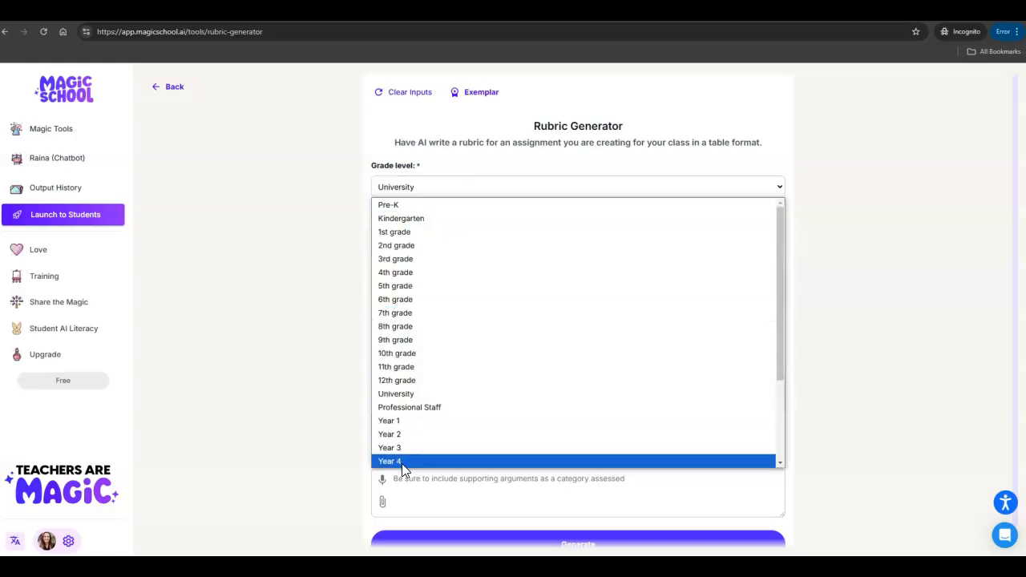
click(866, 267)
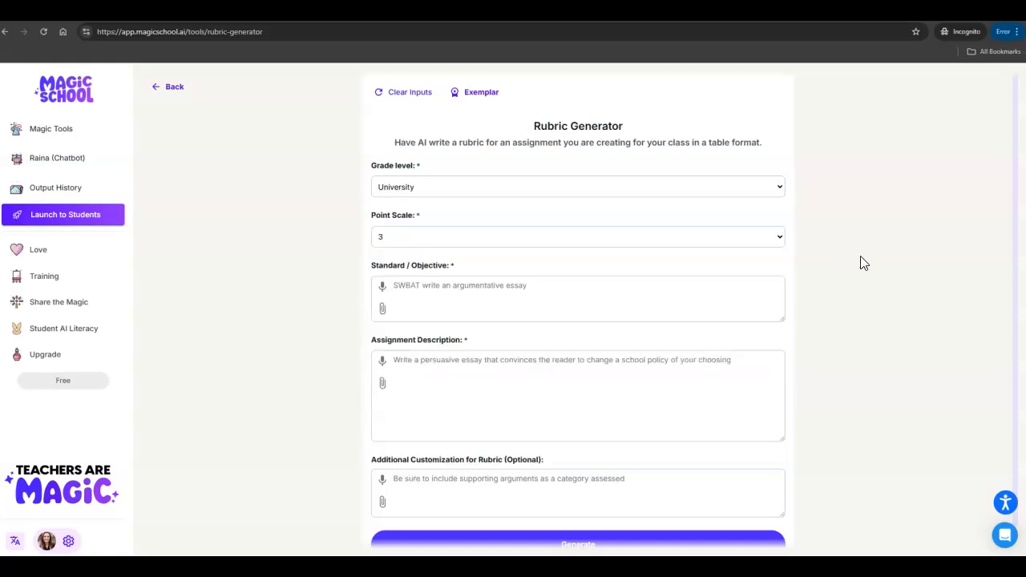
Step: Set the point scale to 5 and generate the rubric for a 2 page paper on key findings from two research studies
click(441, 242)
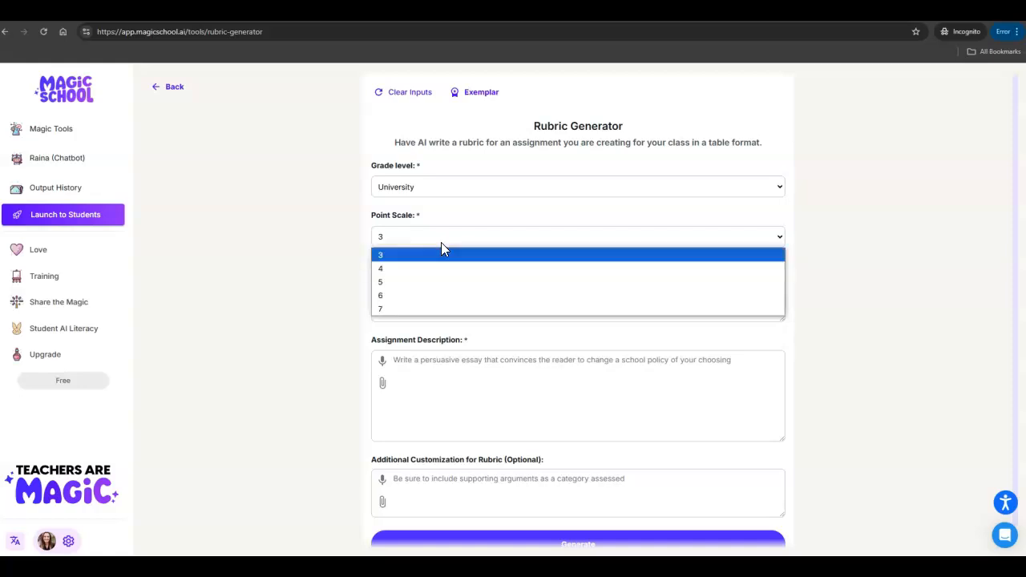
click(425, 289)
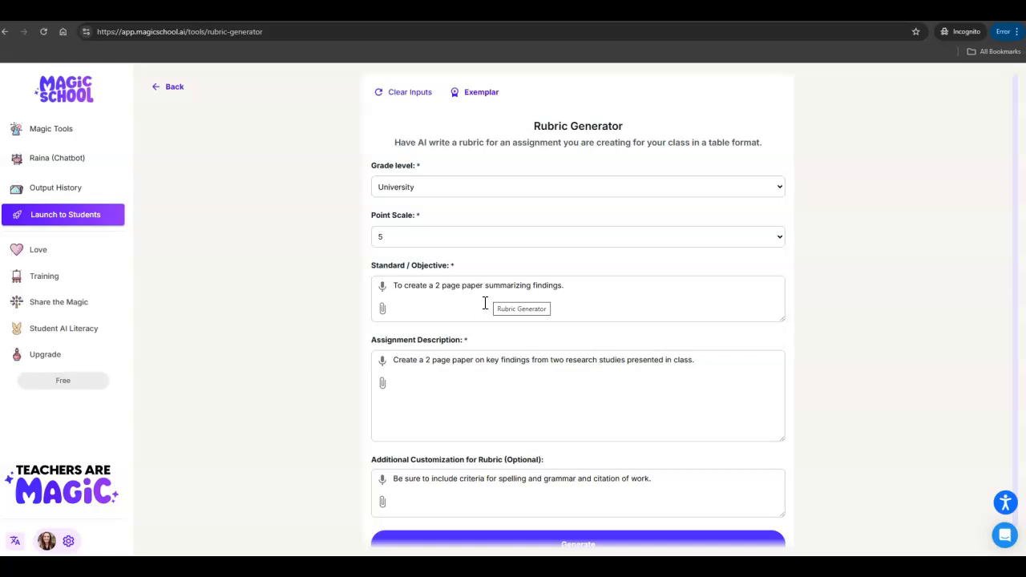
scroll(500, 468, down, 1)
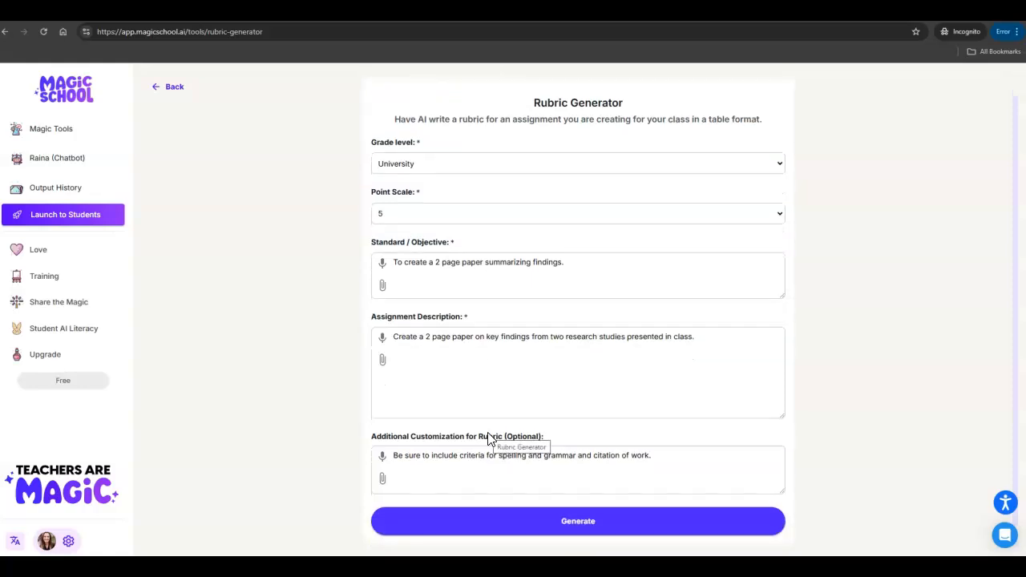
scroll(487, 438, up, 1)
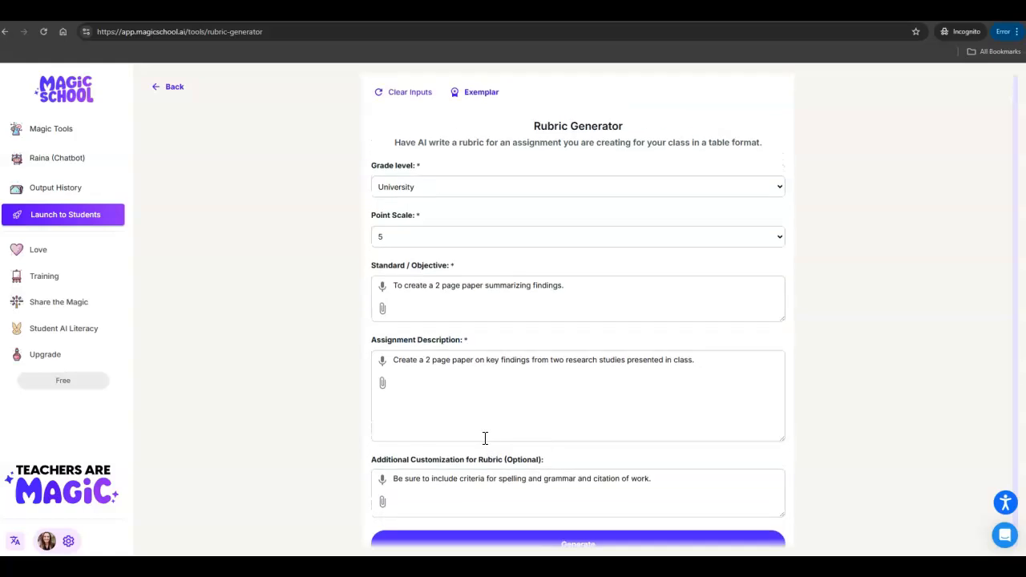
scroll(521, 436, down, 1)
click(586, 531)
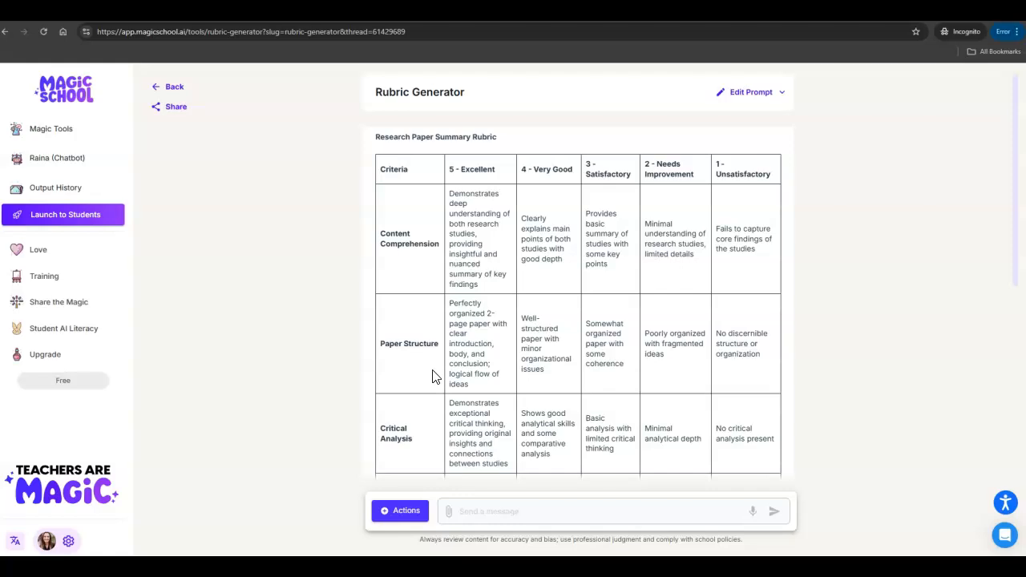
Step: Examine the generated rubric's criteria and the descriptions for each score level
scroll(433, 373, down, 2)
scroll(437, 375, down, 1)
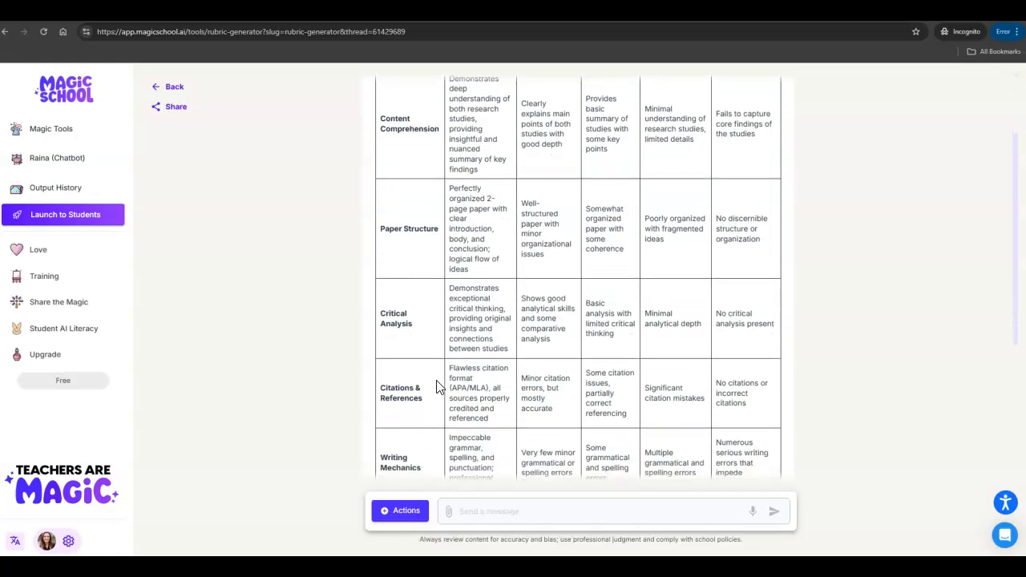
scroll(461, 355, down, 1)
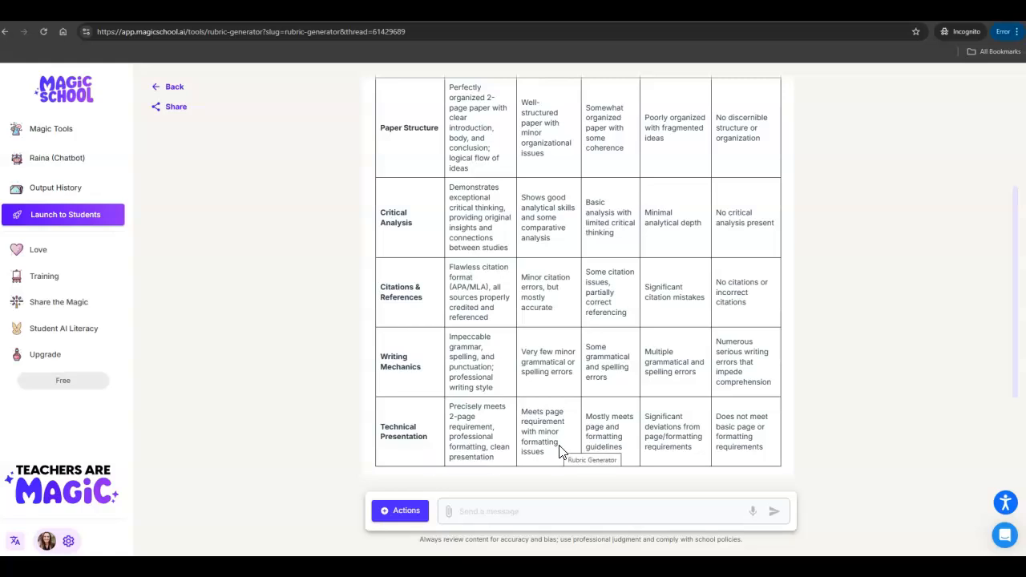
scroll(560, 446, up, 4)
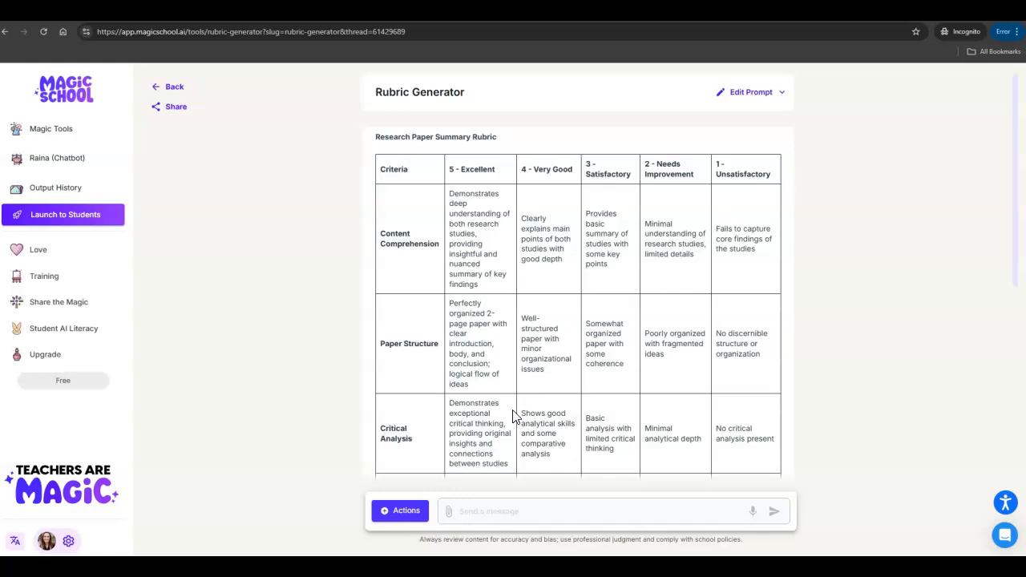
Step: Reopen the rubric's prompt, review its inputs, and return to the generated rubric
click(762, 103)
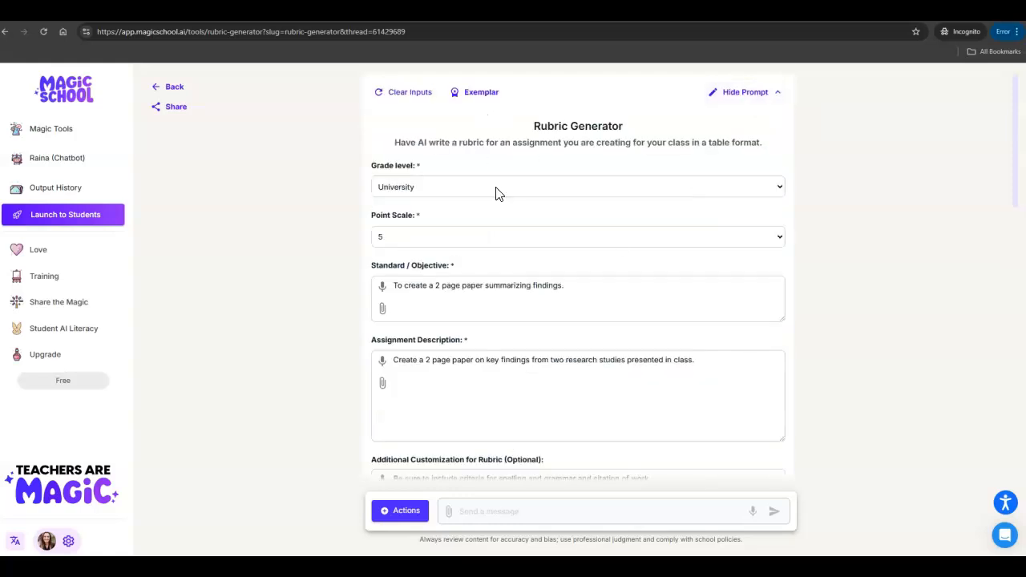
scroll(494, 321, down, 3)
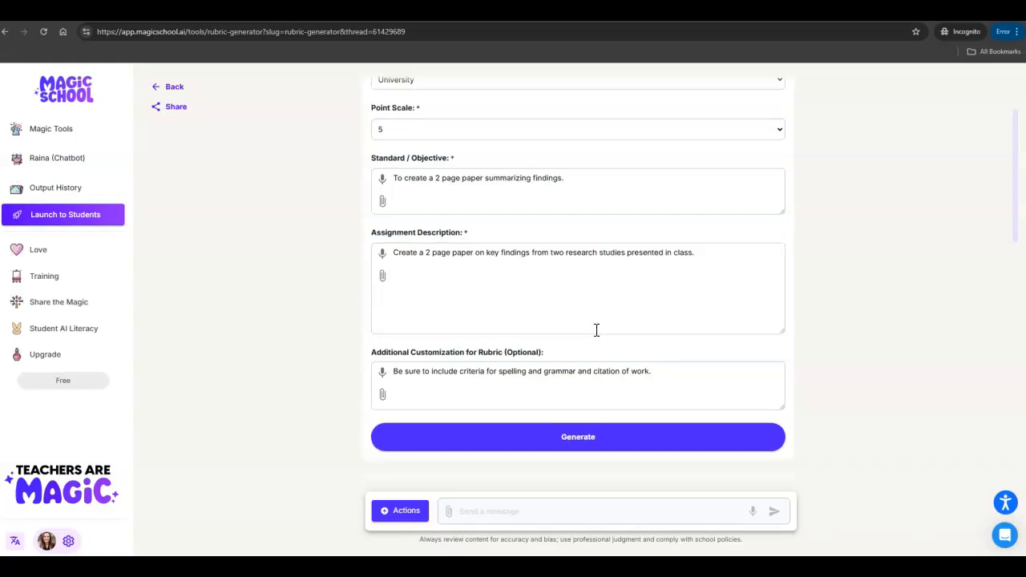
scroll(598, 329, up, 2)
scroll(600, 321, down, 1)
scroll(595, 238, up, 1)
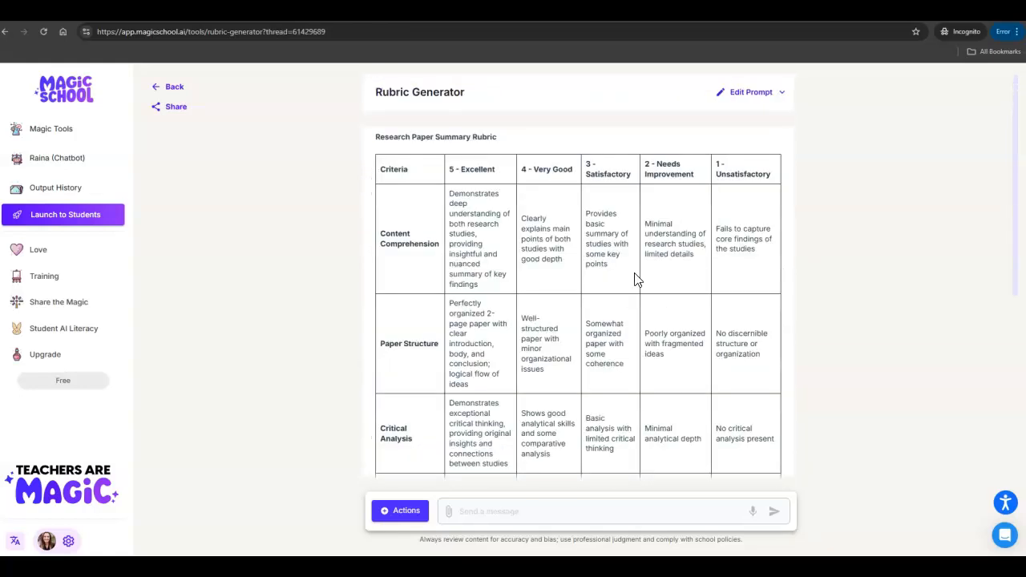
Step: Review the end of the rubric with its grading scale and copy the whole output
scroll(636, 278, down, 3)
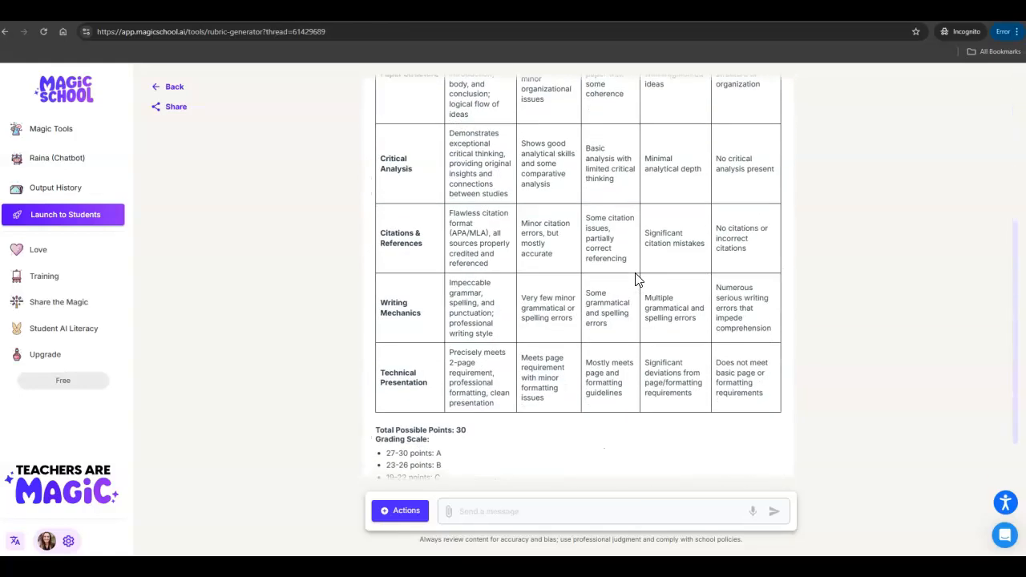
scroll(638, 278, down, 1)
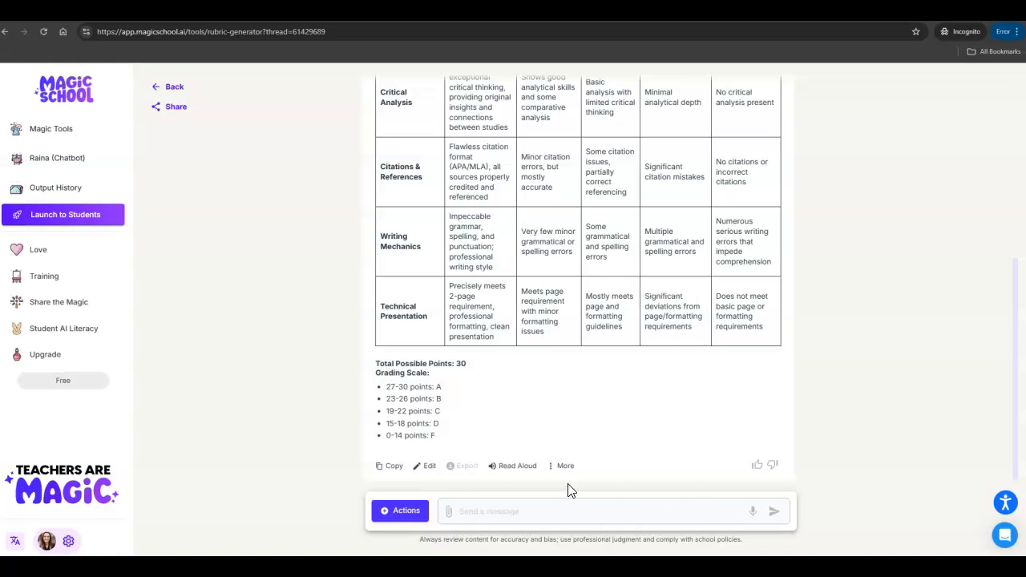
click(392, 471)
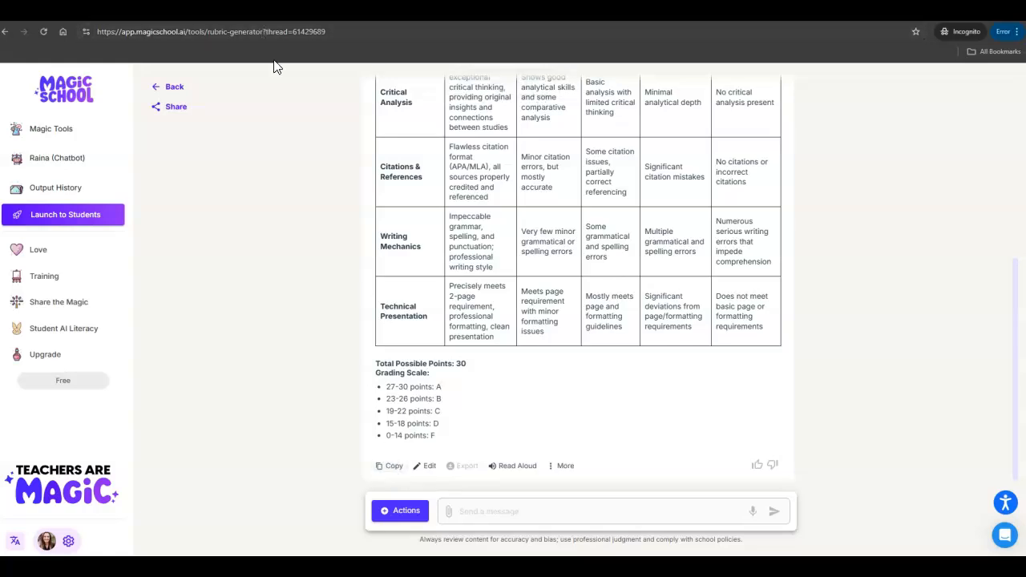
Step: Open the rubric in the text editor, place the cursor in the Content Comprehension criterion, review the content, and save it
click(431, 467)
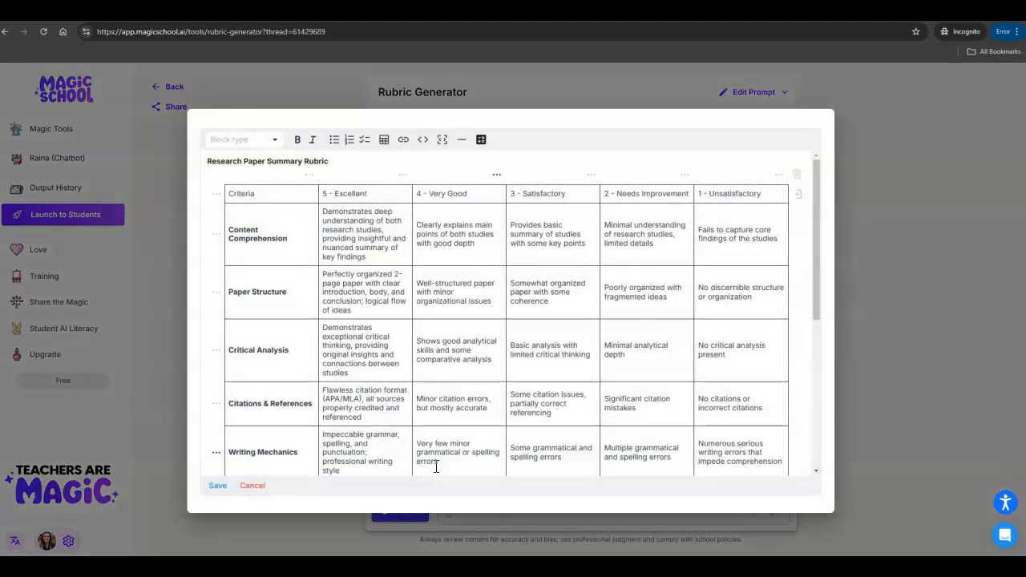
click(291, 241)
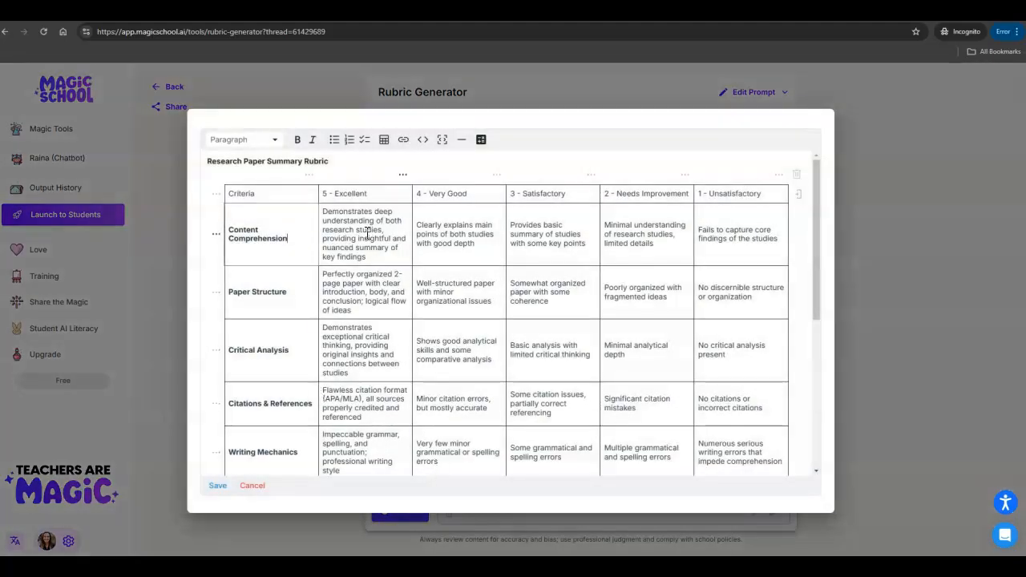
scroll(320, 321, down, 3)
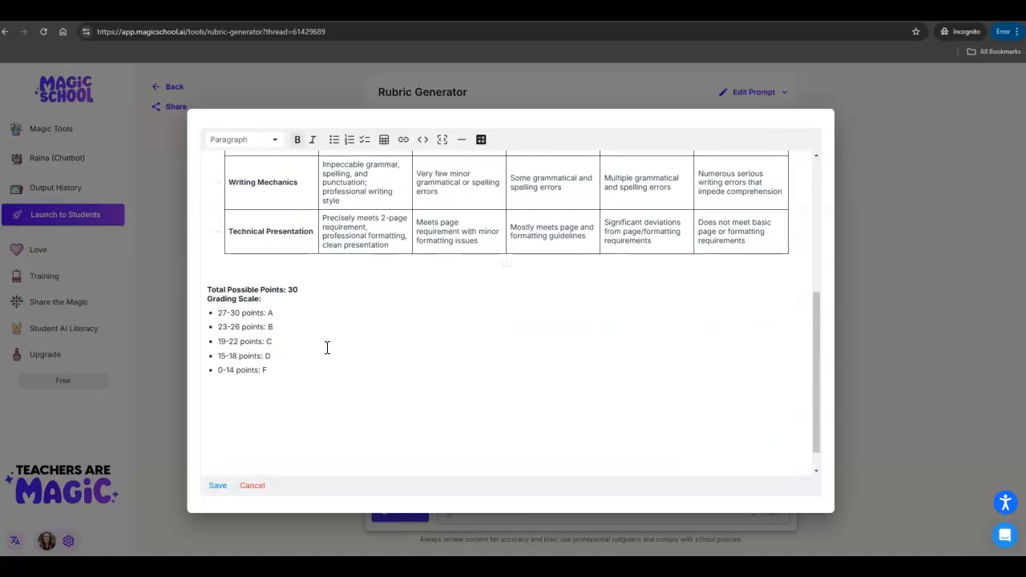
scroll(328, 341, up, 4)
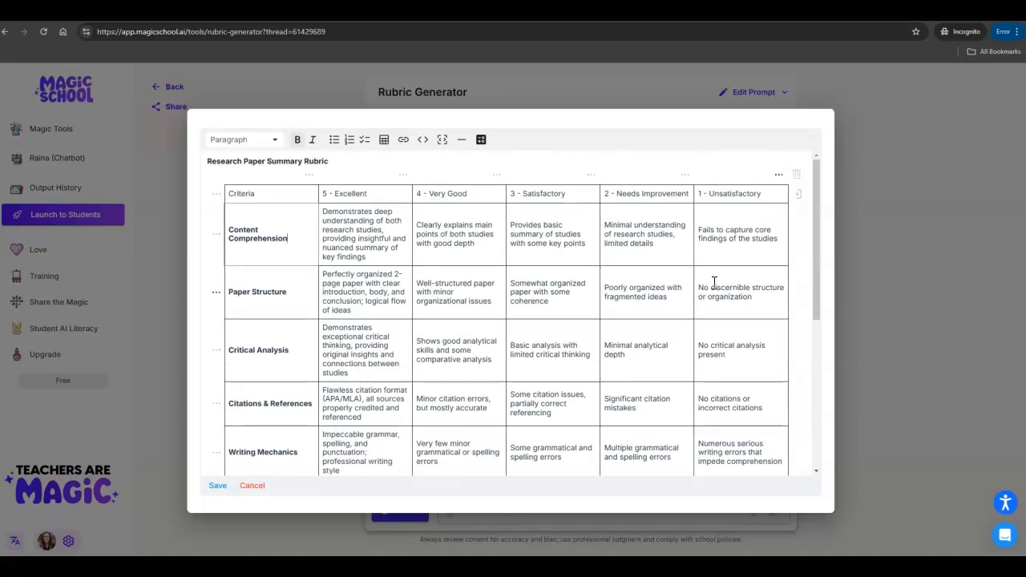
click(217, 486)
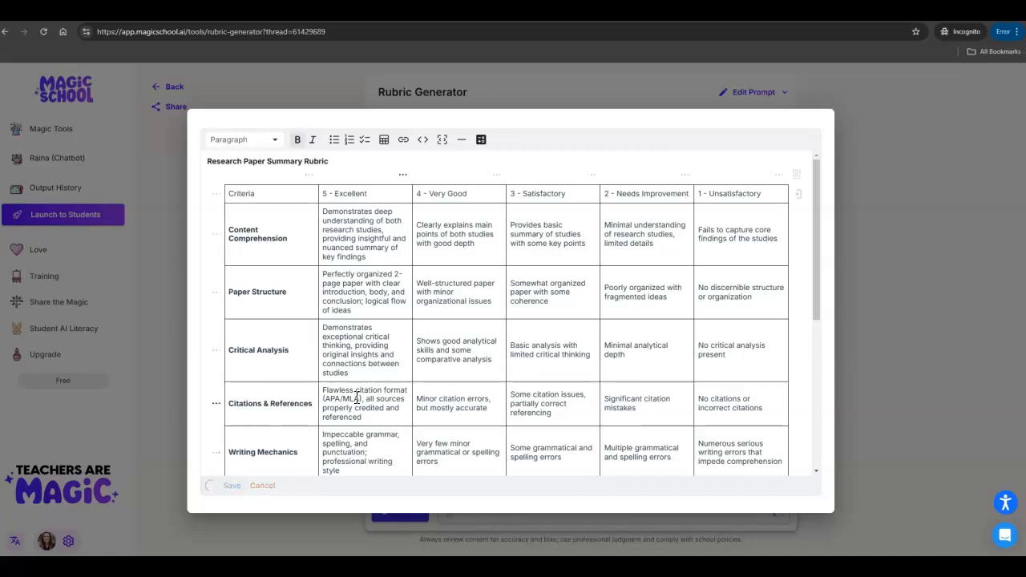
Step: Save the generated rubric as a resource titled "University rubric"
scroll(641, 385, down, 3)
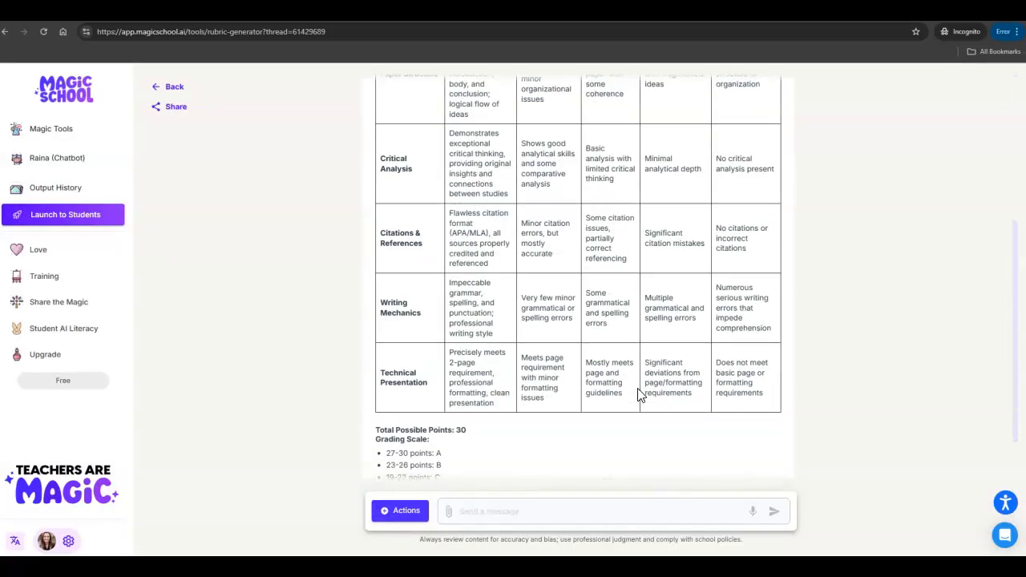
scroll(641, 393, down, 1)
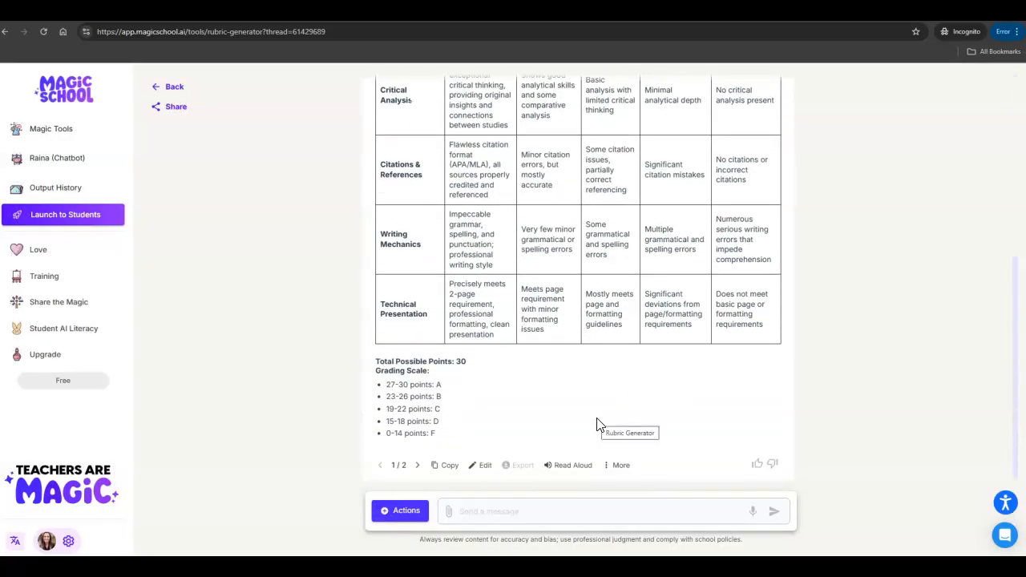
click(616, 465)
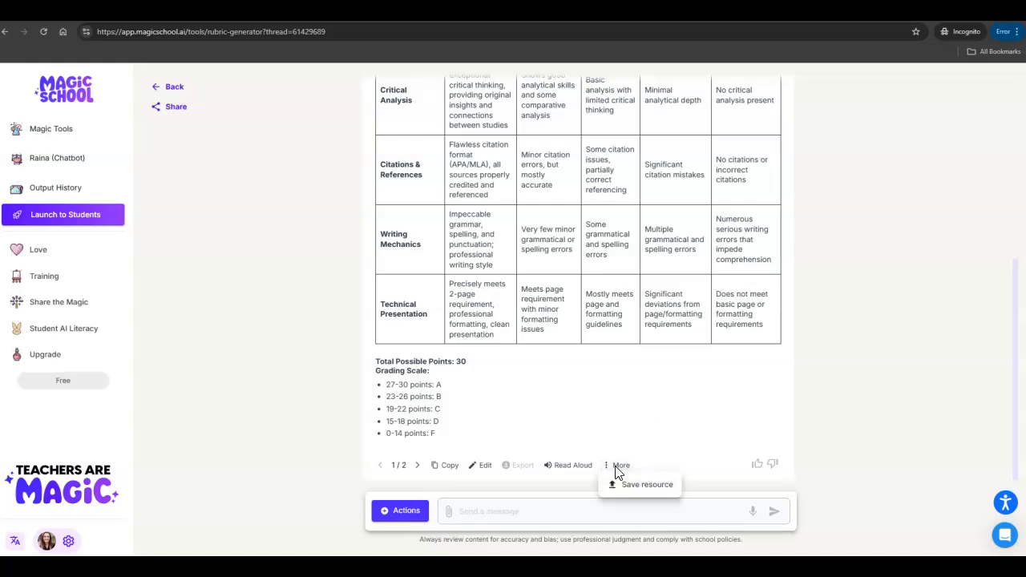
click(626, 486)
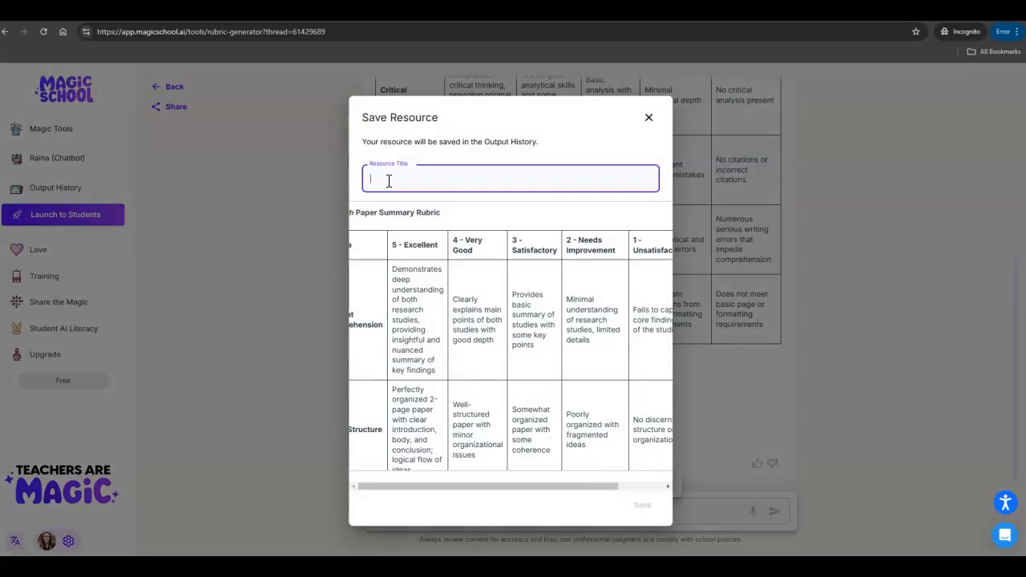
text(University rubric)
click(643, 506)
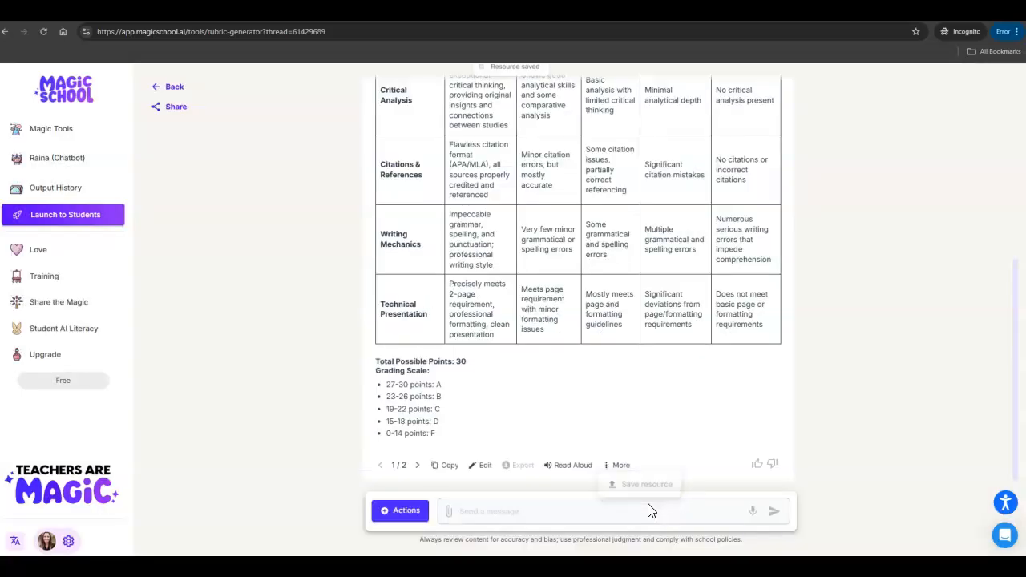
Step: Check the output history and browse the full catalogue of teacher tools
click(53, 193)
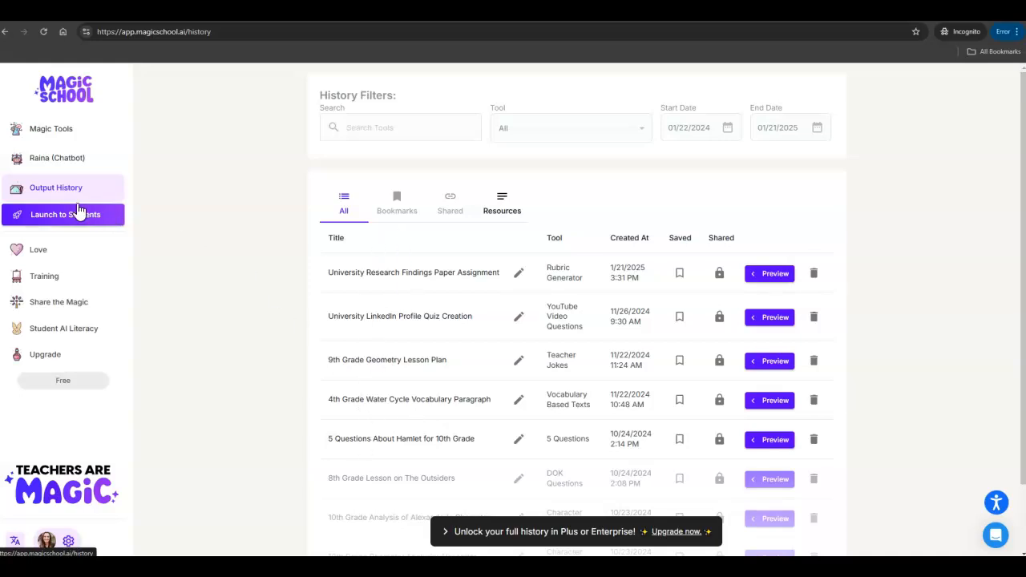
click(50, 132)
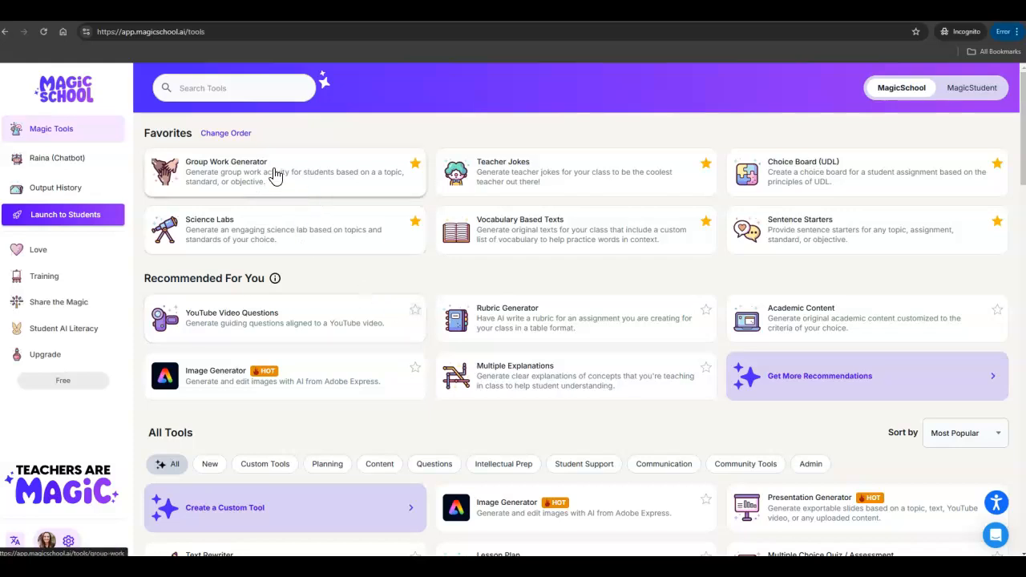
scroll(639, 366, down, 5)
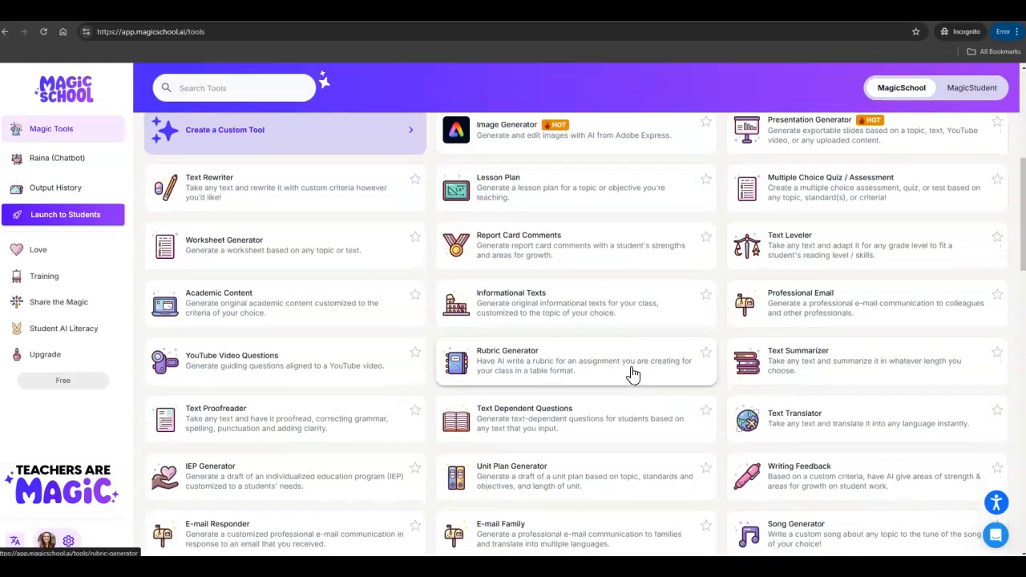
scroll(632, 373, down, 2)
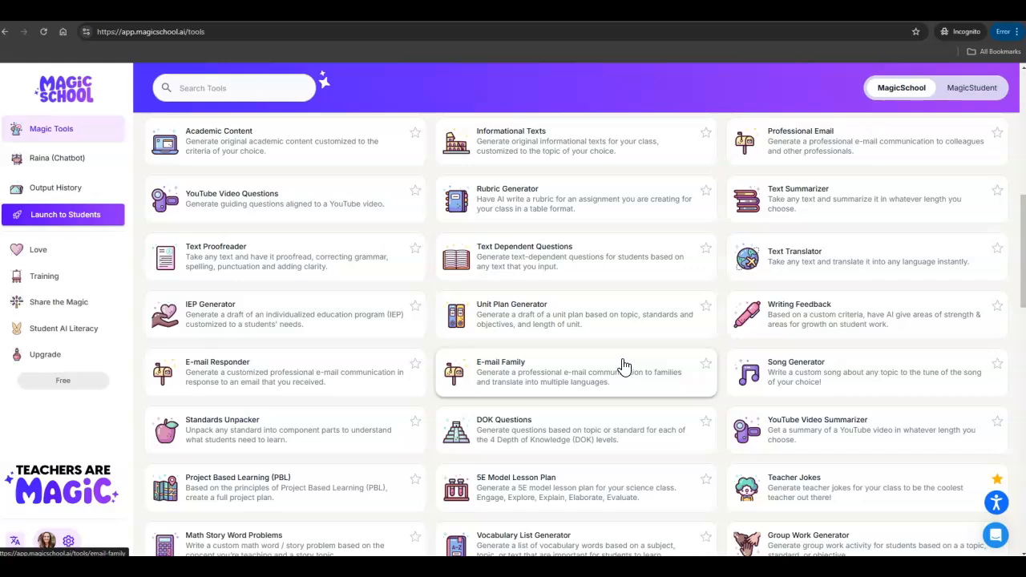
scroll(624, 367, down, 1)
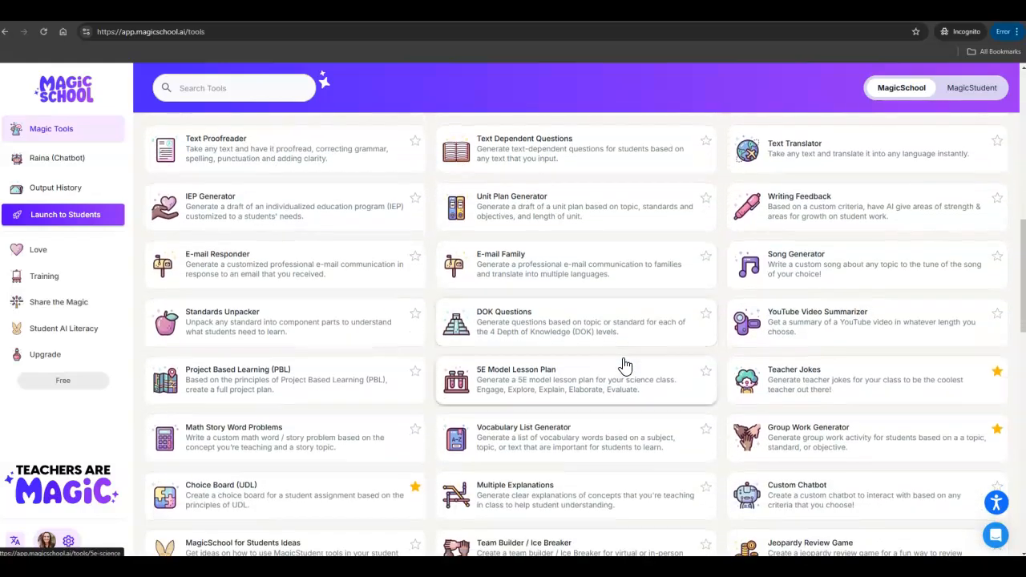
scroll(625, 367, up, 1)
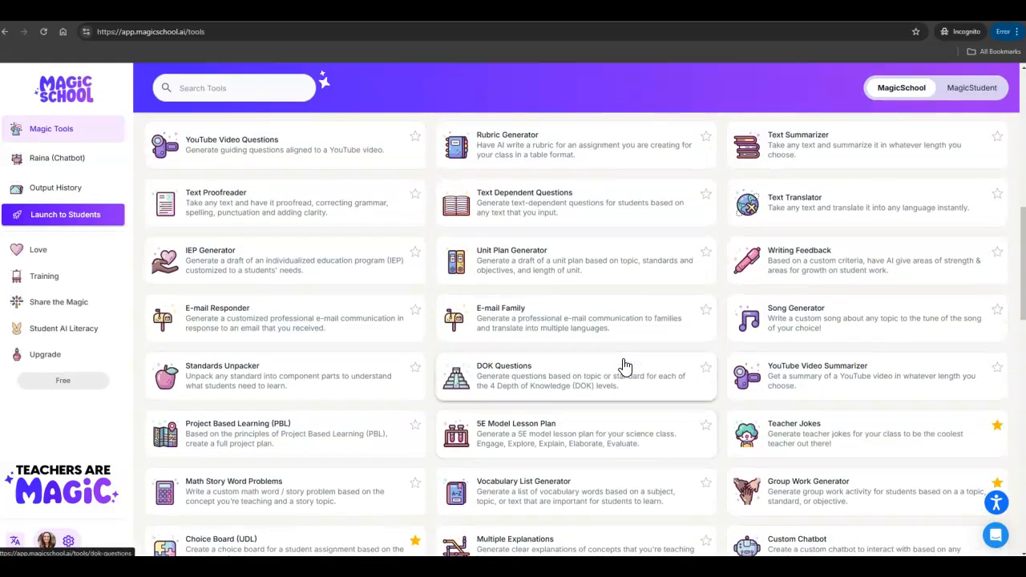
scroll(624, 367, up, 3)
scroll(625, 367, up, 2)
Step: Open the Group Work Generator and replace its Recycling topic with the improved prompt suggested by the Prompt Assistant
click(292, 177)
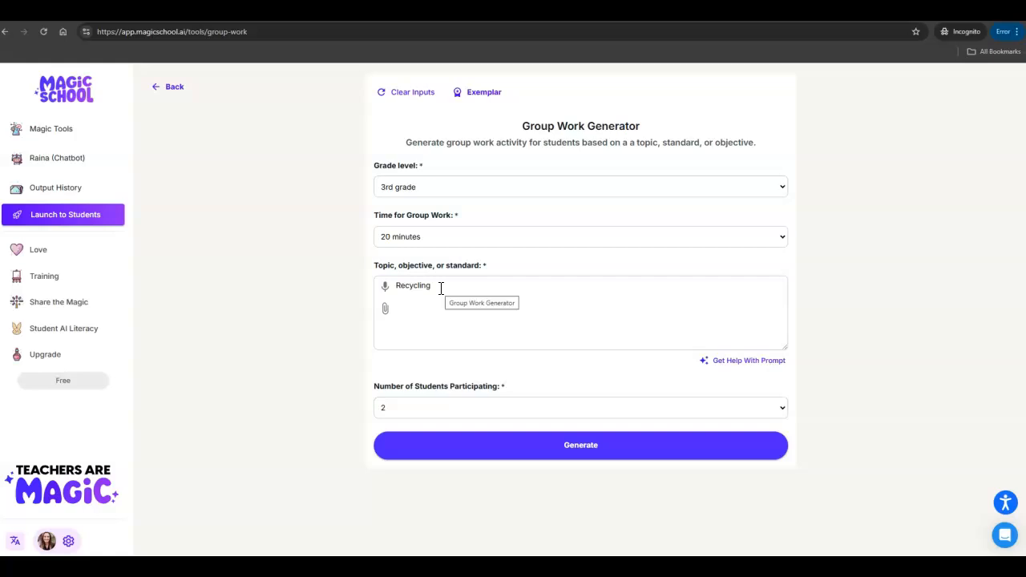
click(738, 367)
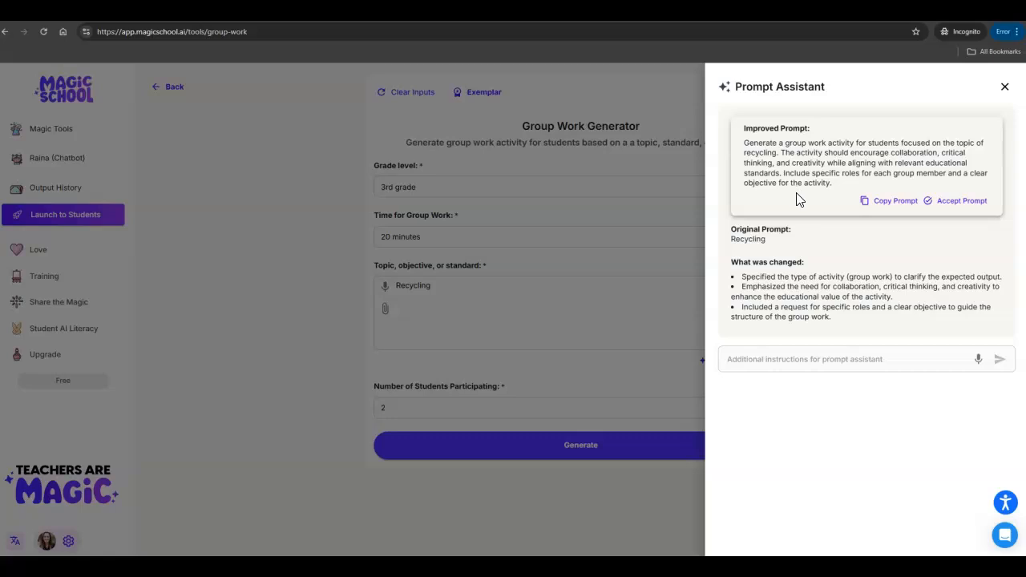
click(954, 209)
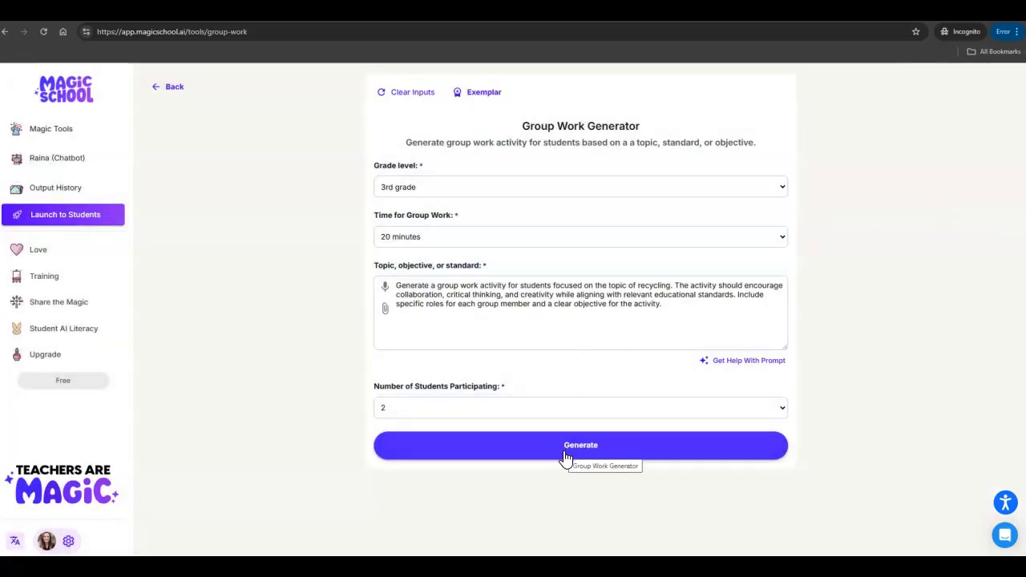
Step: Choose the number of participating students and generate the 3rd grade, 20-minute recycling group activity
click(440, 413)
click(440, 412)
click(441, 412)
click(441, 411)
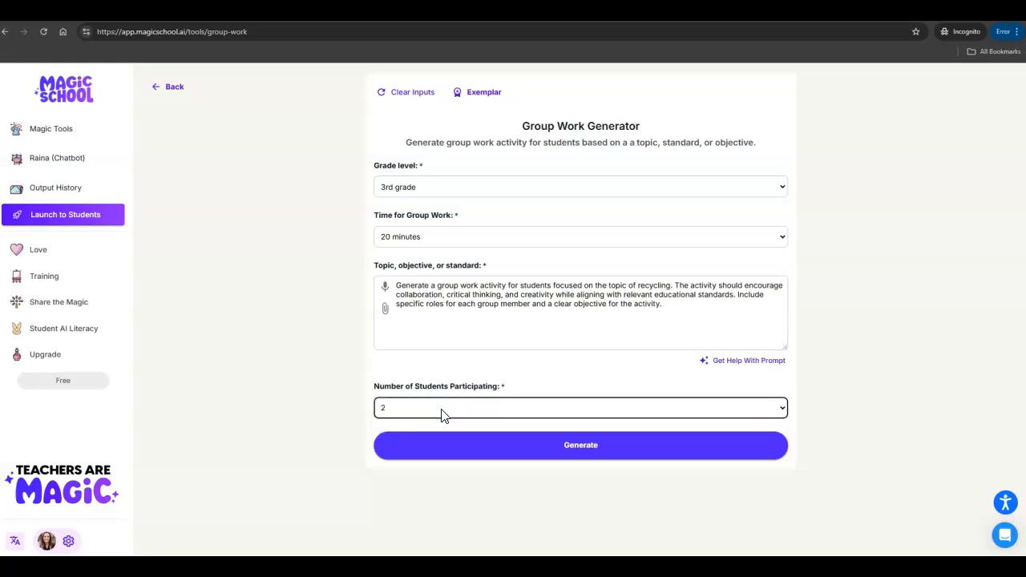
click(625, 410)
click(490, 457)
click(567, 458)
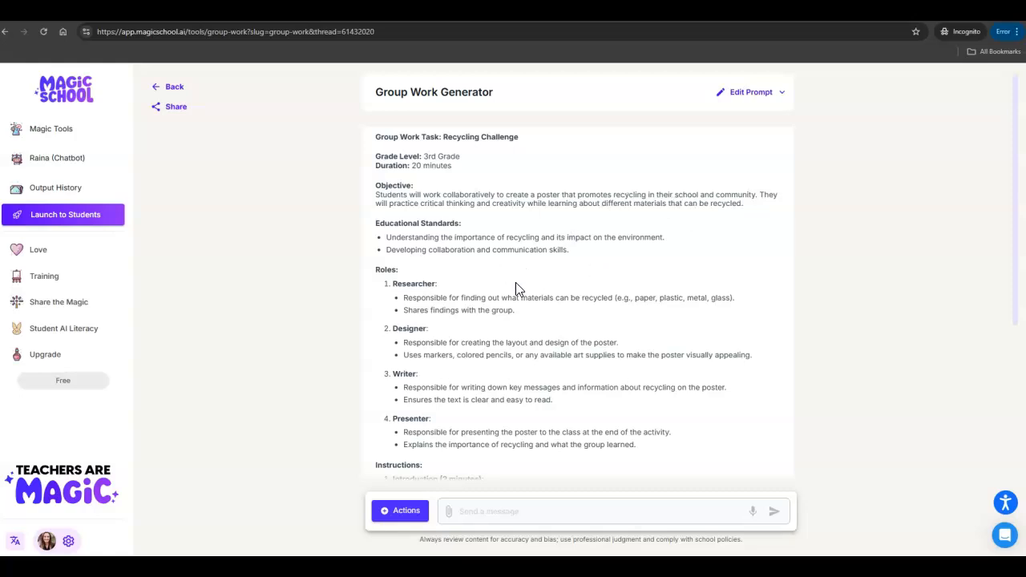
Step: Review the generated recycling activity's roles, instructions and reflection, and return to the tool catalogue
scroll(449, 301, down, 3)
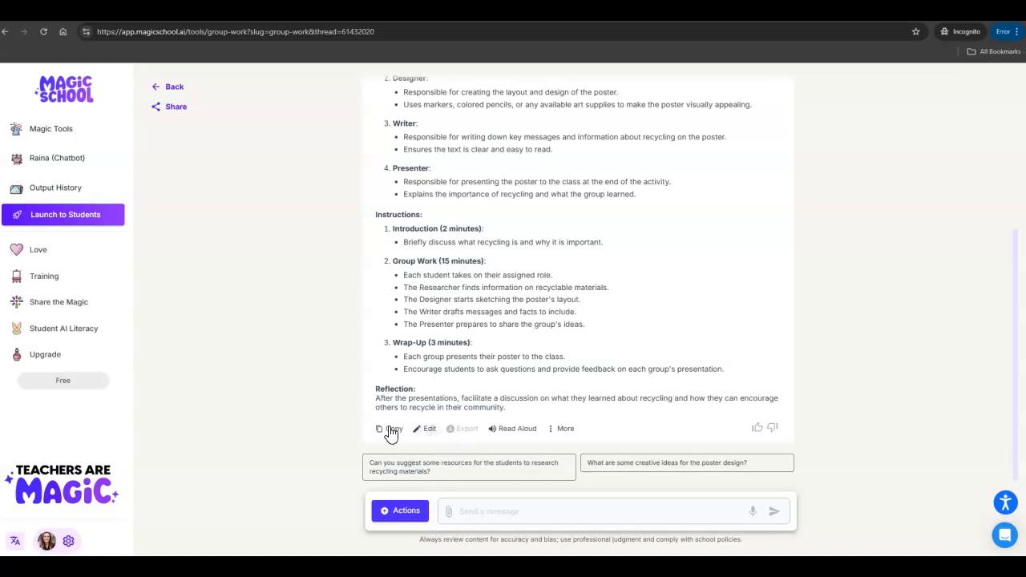
scroll(566, 373, up, 3)
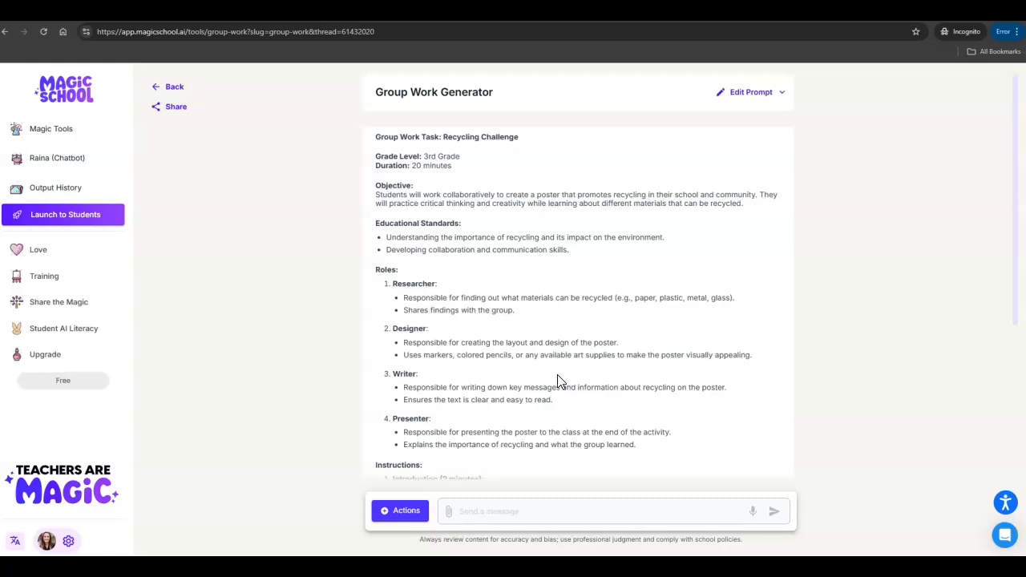
scroll(561, 376, down, 3)
scroll(557, 373, up, 3)
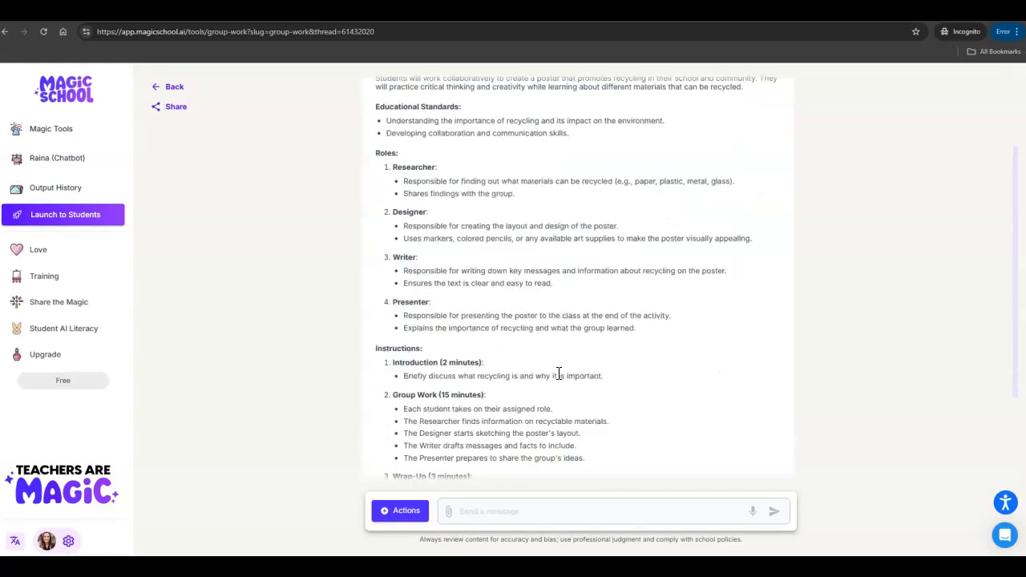
click(171, 88)
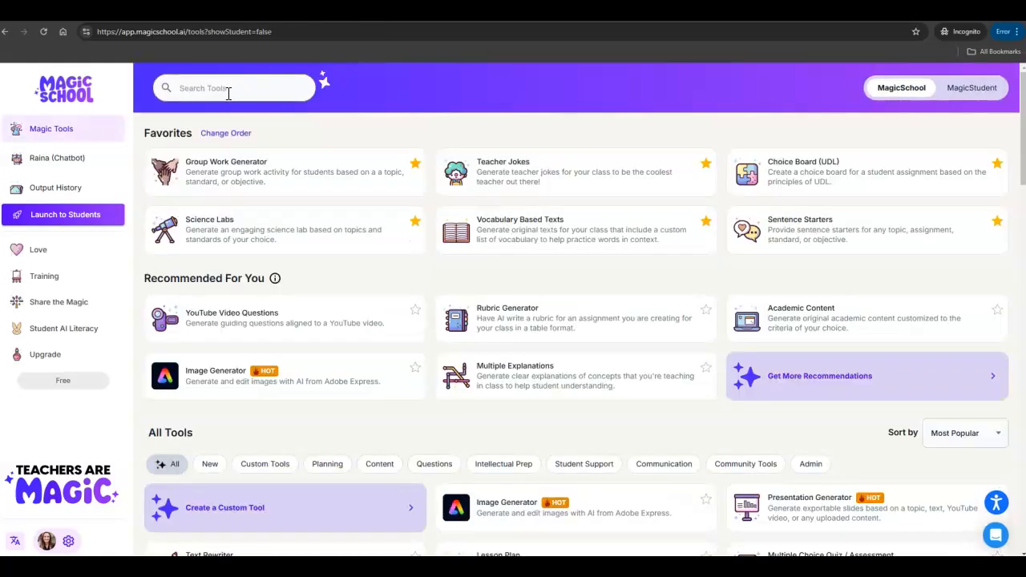
Step: Search the tools for "story" and open Math Story Word Problems
click(229, 88)
text(story)
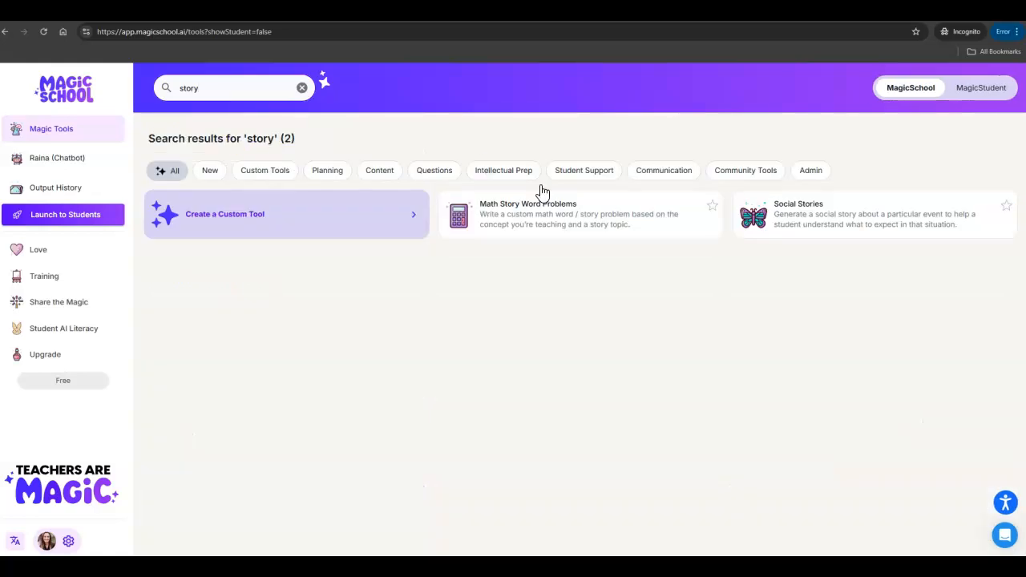
click(600, 230)
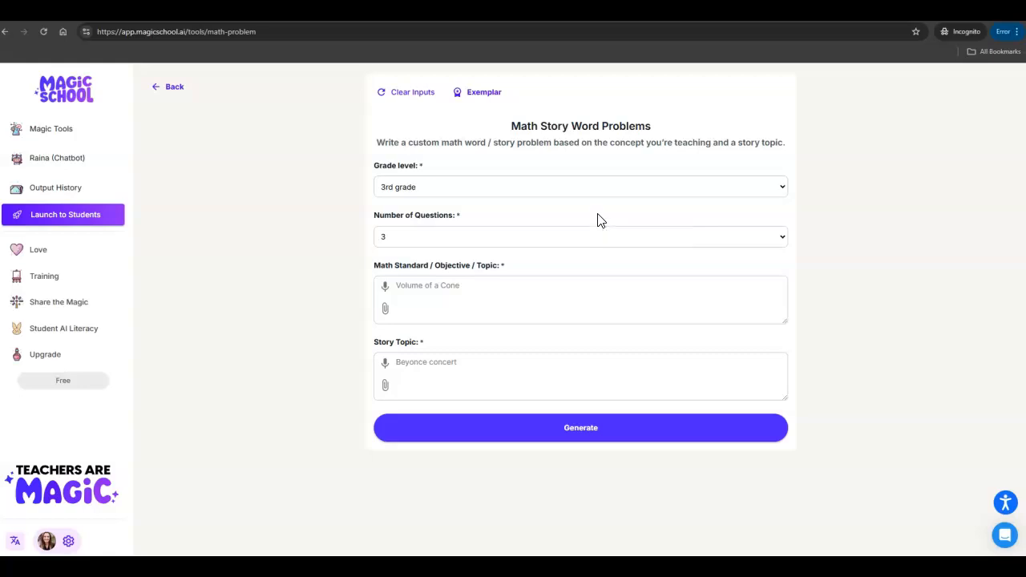
Step: Set the grade level to 5th grade and the number of questions to 5
click(594, 199)
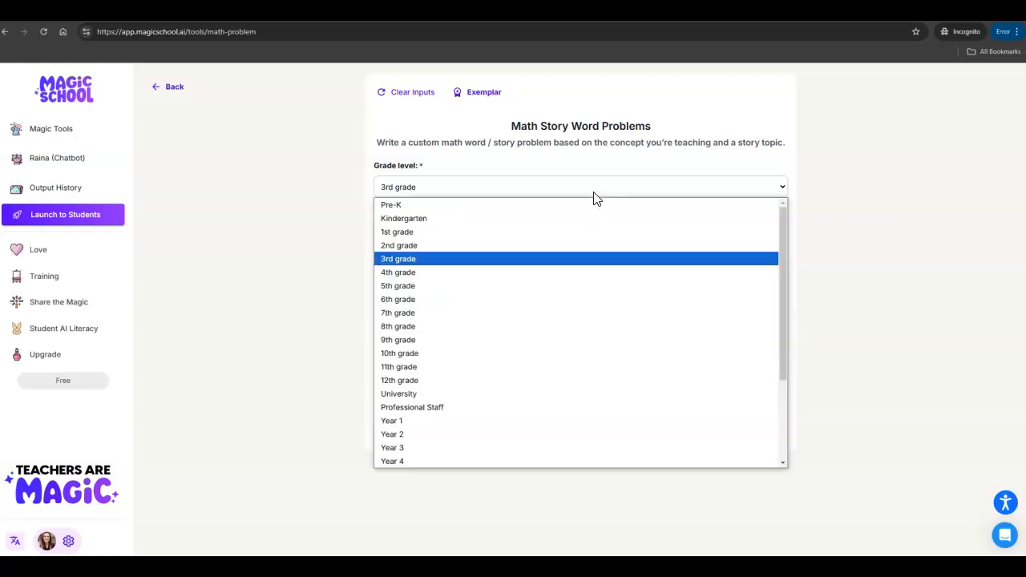
click(466, 285)
click(419, 241)
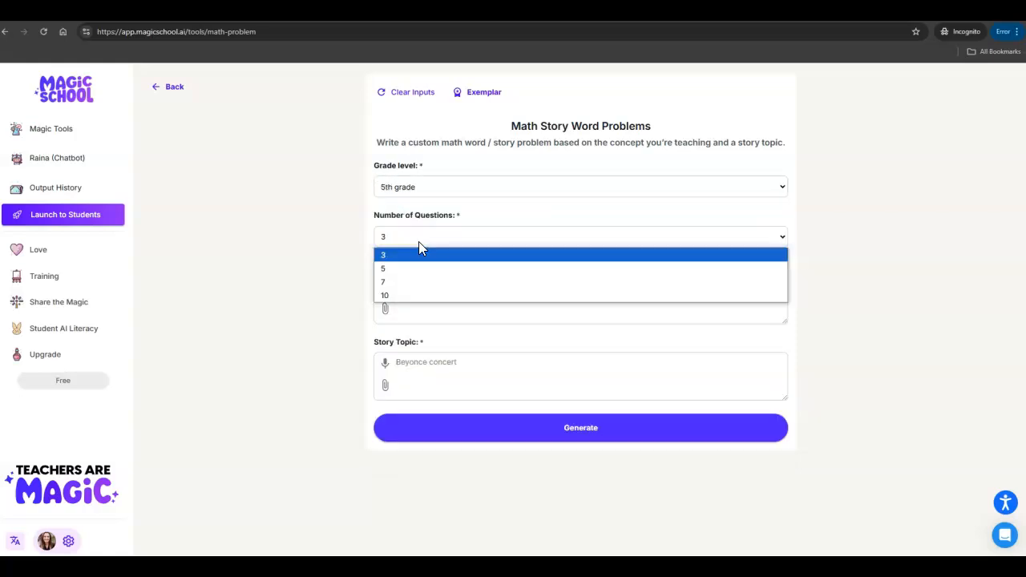
click(411, 269)
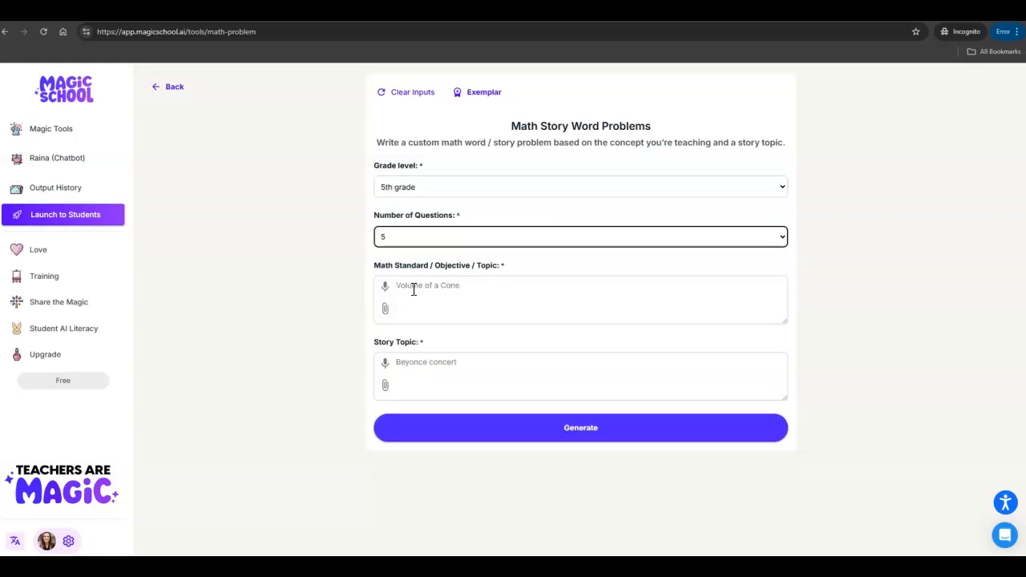
Step: Enter "Fractions" as the math topic and "Cincinnati Bengals" as the story topic, and generate the word problems
click(413, 290)
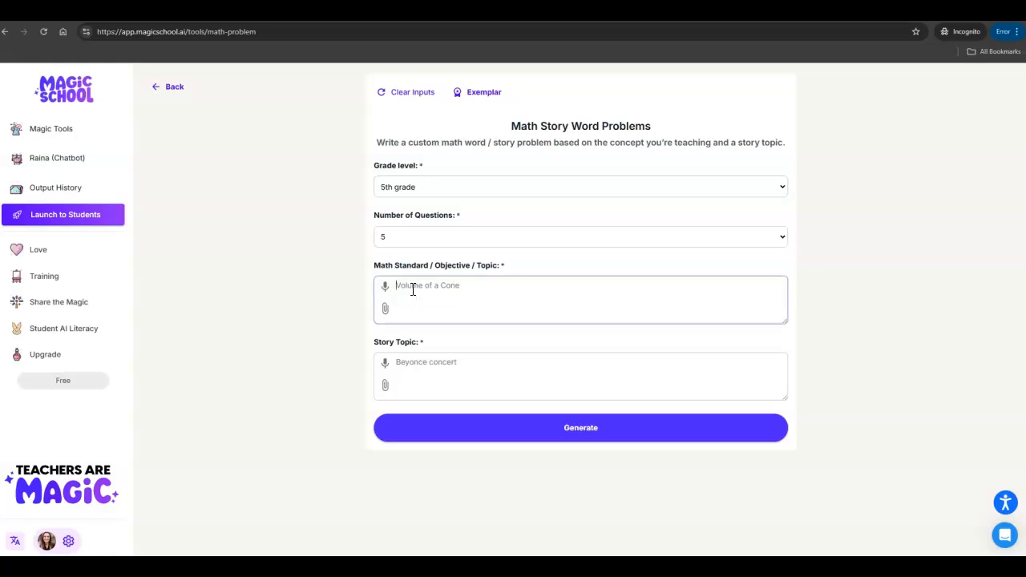
text(Fractions)
click(416, 364)
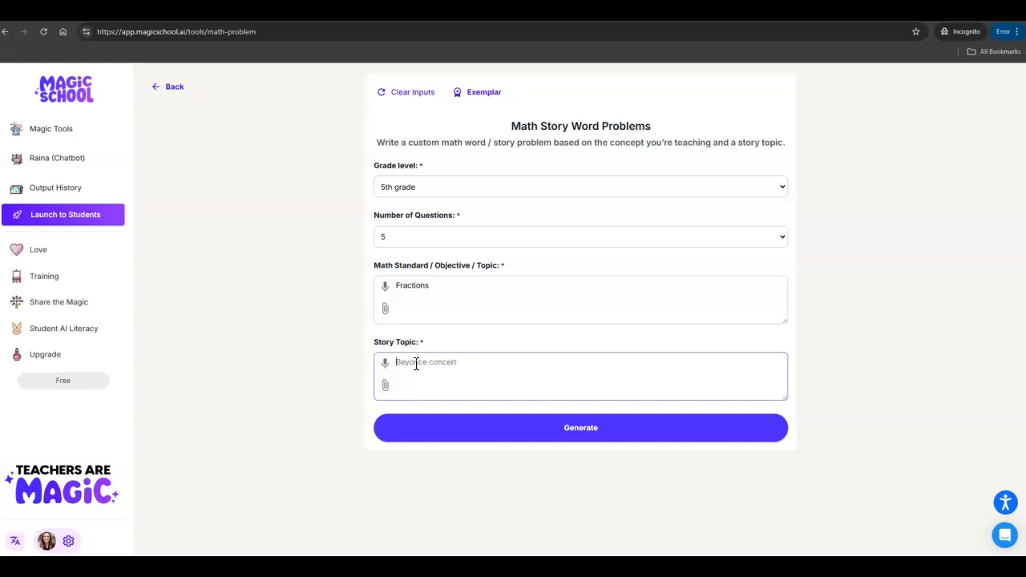
text(Cincinnati Bengals)
click(603, 435)
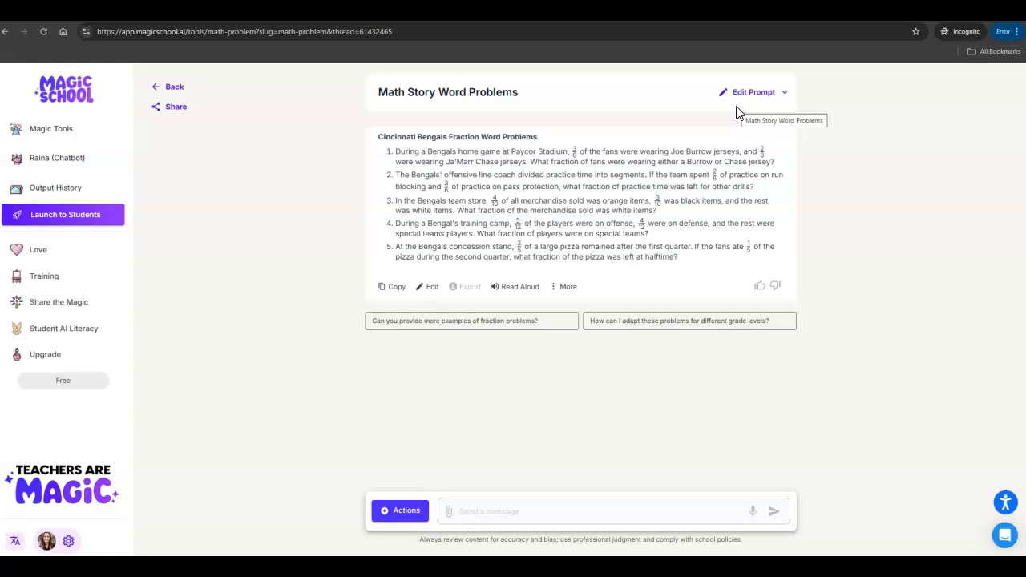
Step: Look over the teacher tools, the MagicStudent tools and the Raina chatbot page, and return to the tool catalogue
click(166, 88)
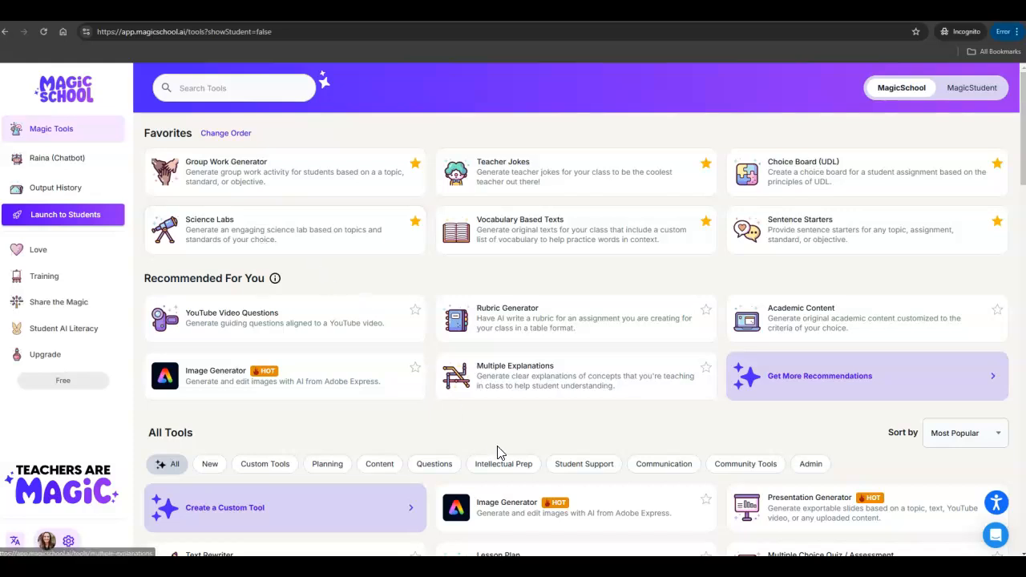
scroll(506, 441, down, 5)
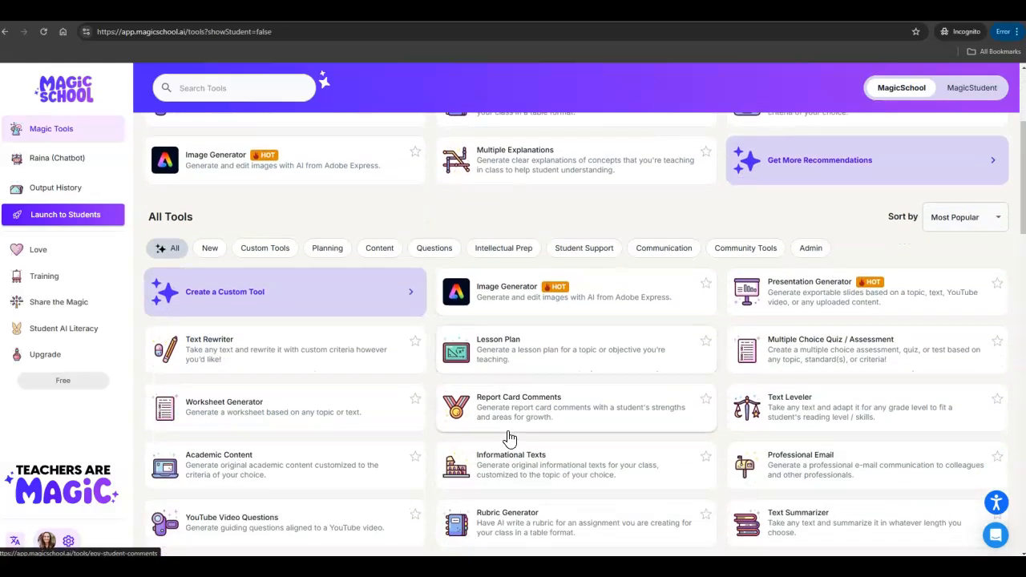
scroll(509, 438, down, 2)
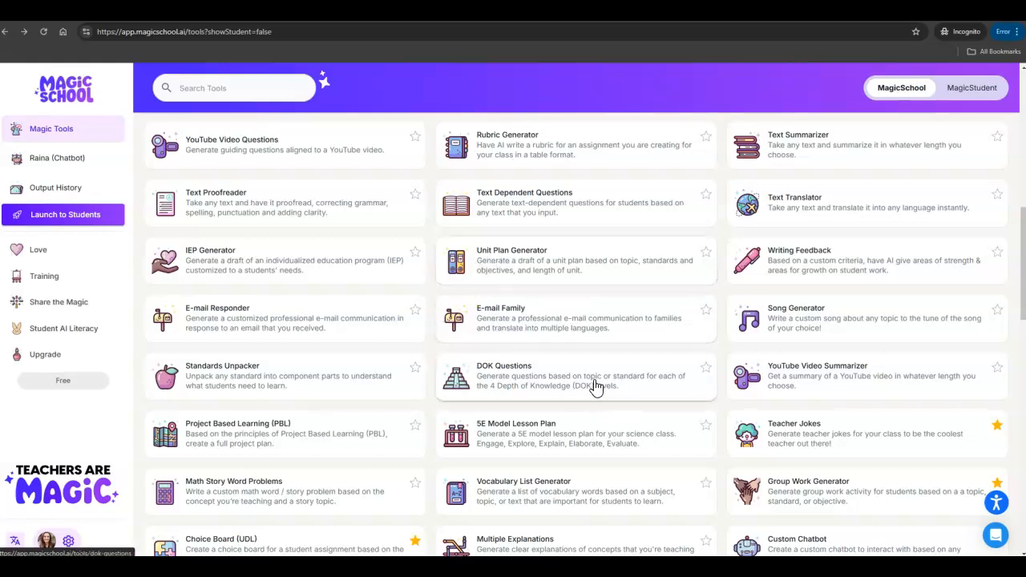
click(980, 90)
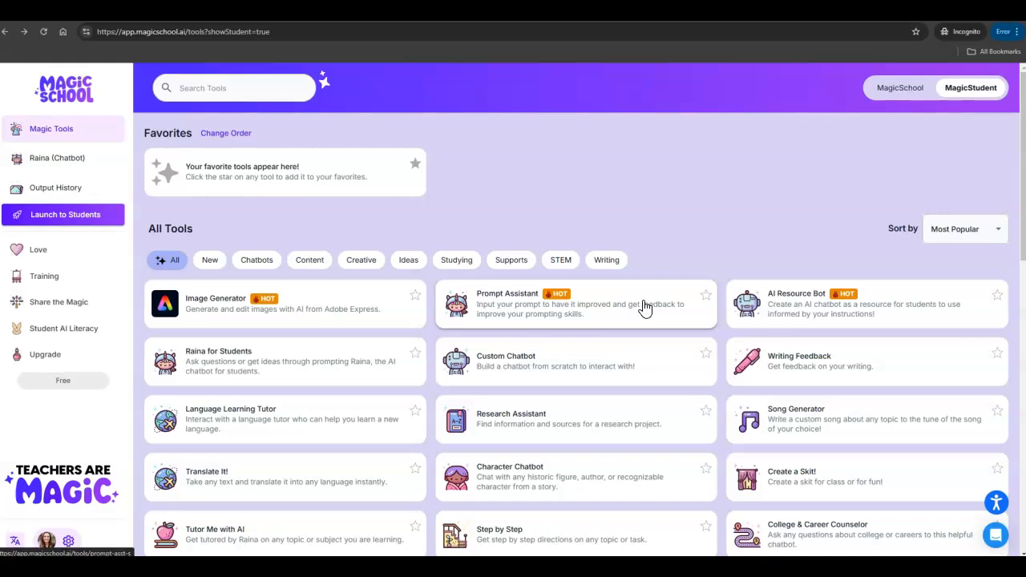
click(71, 164)
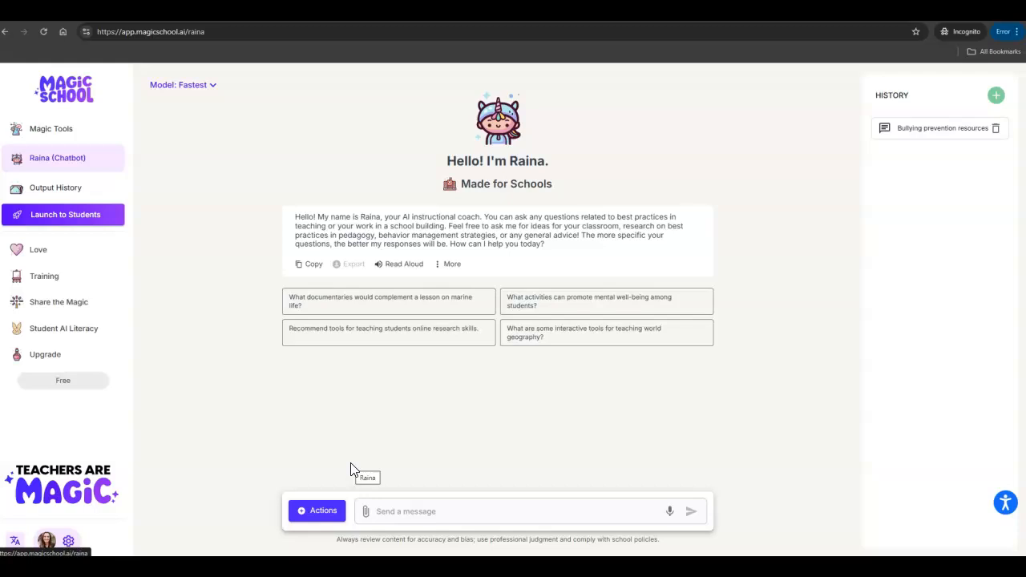
click(63, 144)
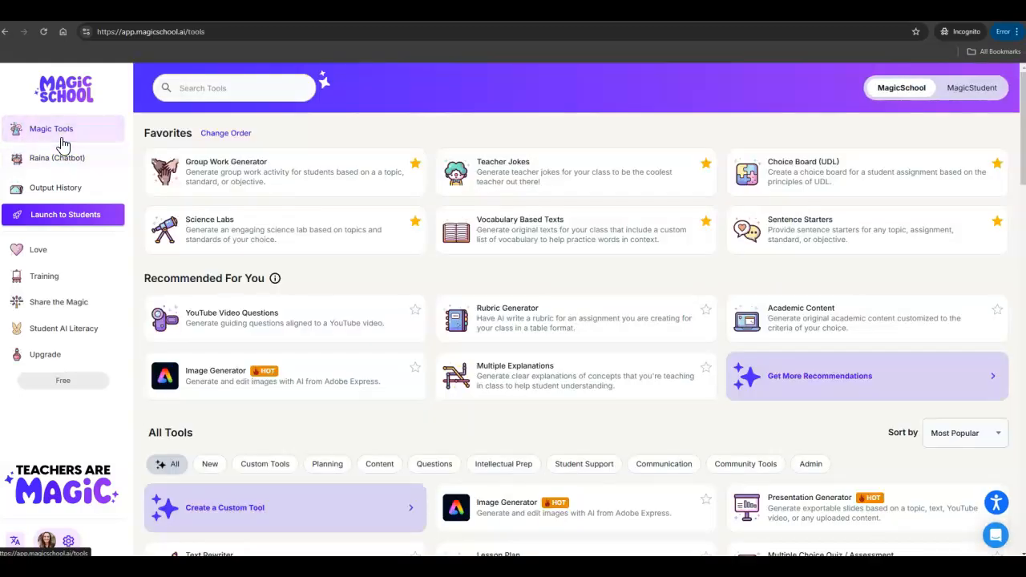